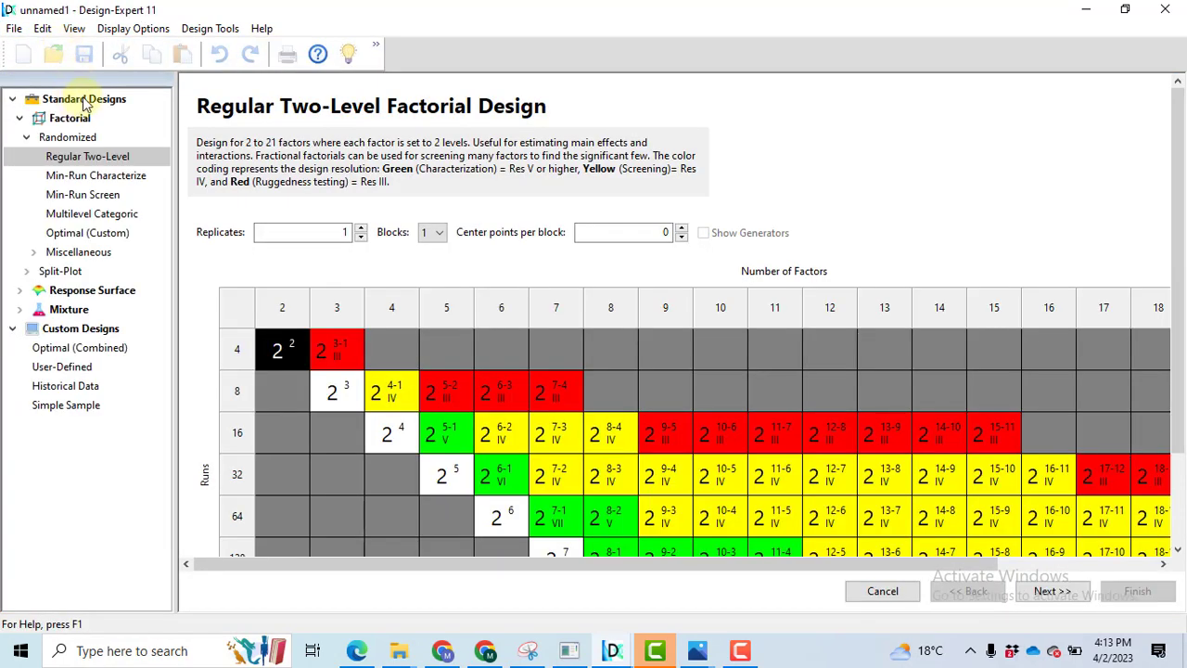
Step: Choose a randomized Box-Behnken response surface design and name its three numeric factors speed, feed and doc
left_click(25, 293)
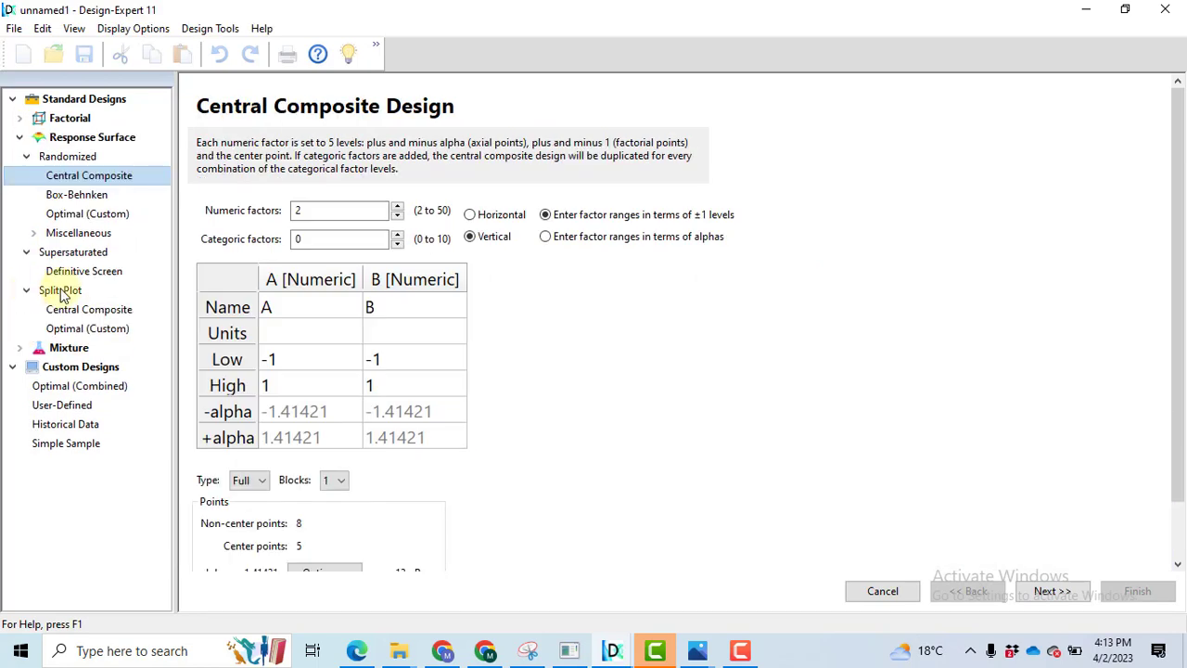
left_click(105, 200)
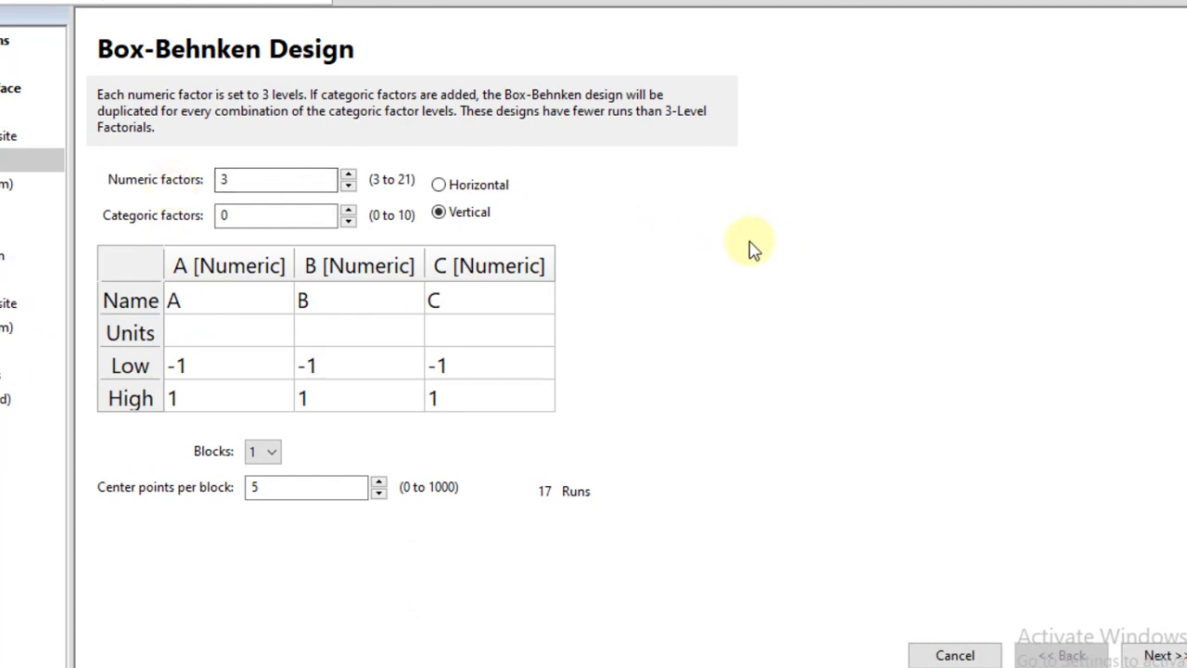
left_click(232, 315)
left_click(233, 315)
type("speed")
key("Tab")
type("fe")
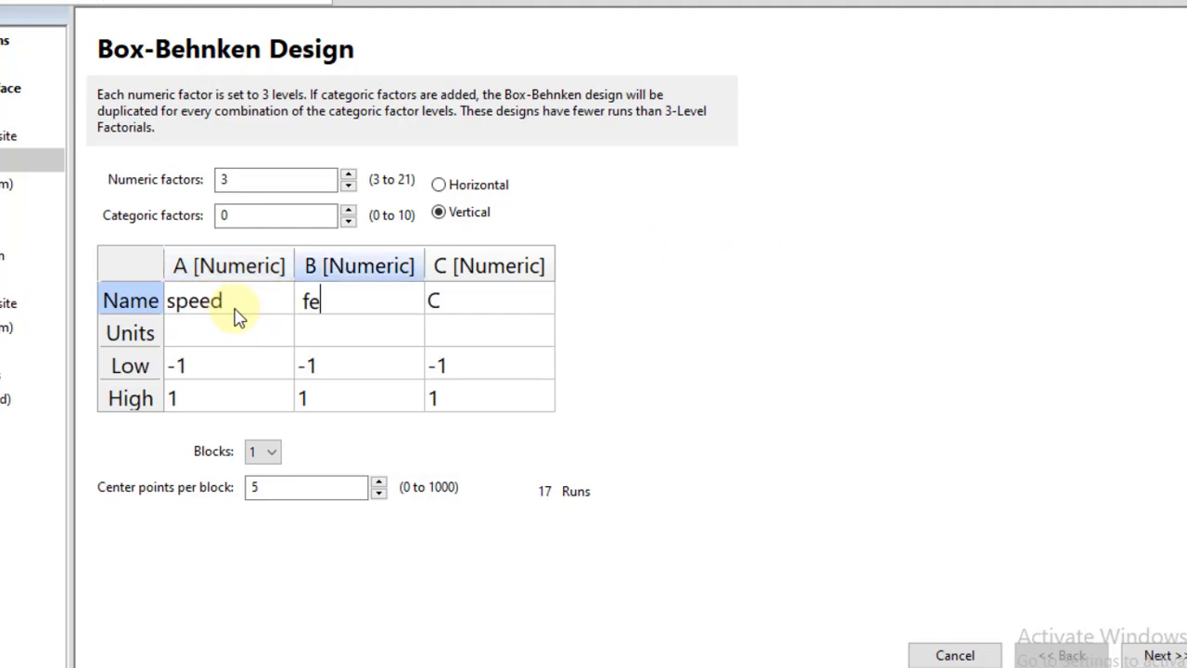
key("Tab")
type("d")
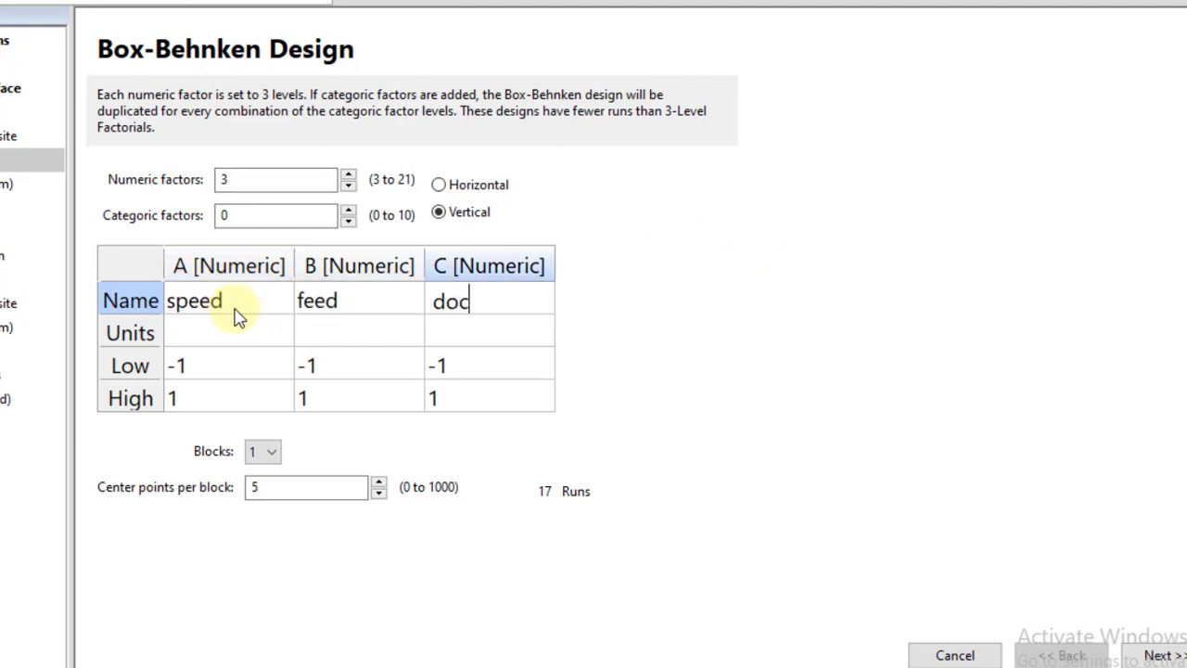
Step: Set the factor units to rpm for speed, mm/min for feed and mm for doc
left_click(213, 347)
type("r")
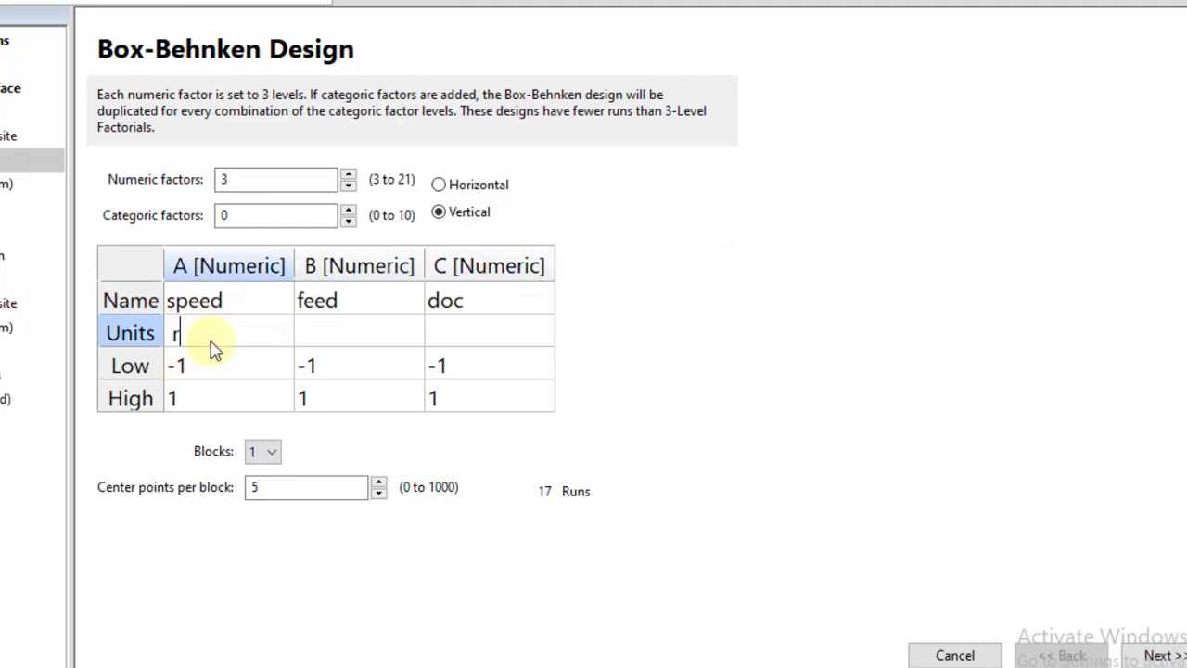
type("pm")
key("Tab")
type("mm/min")
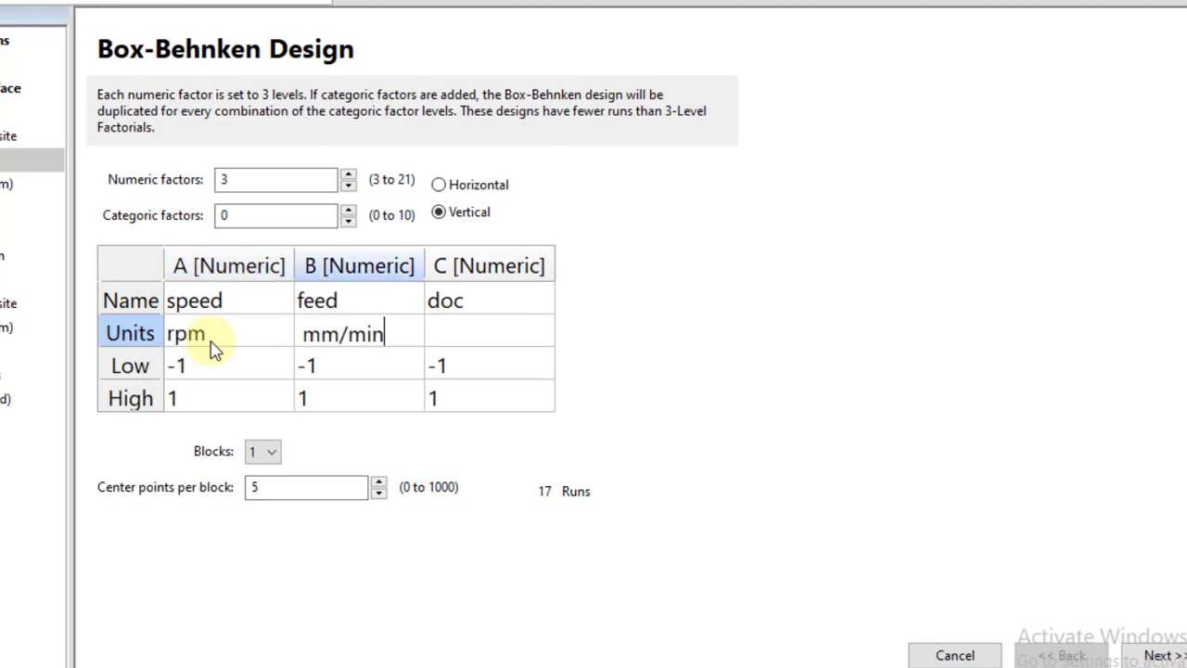
key("Tab")
type("mm")
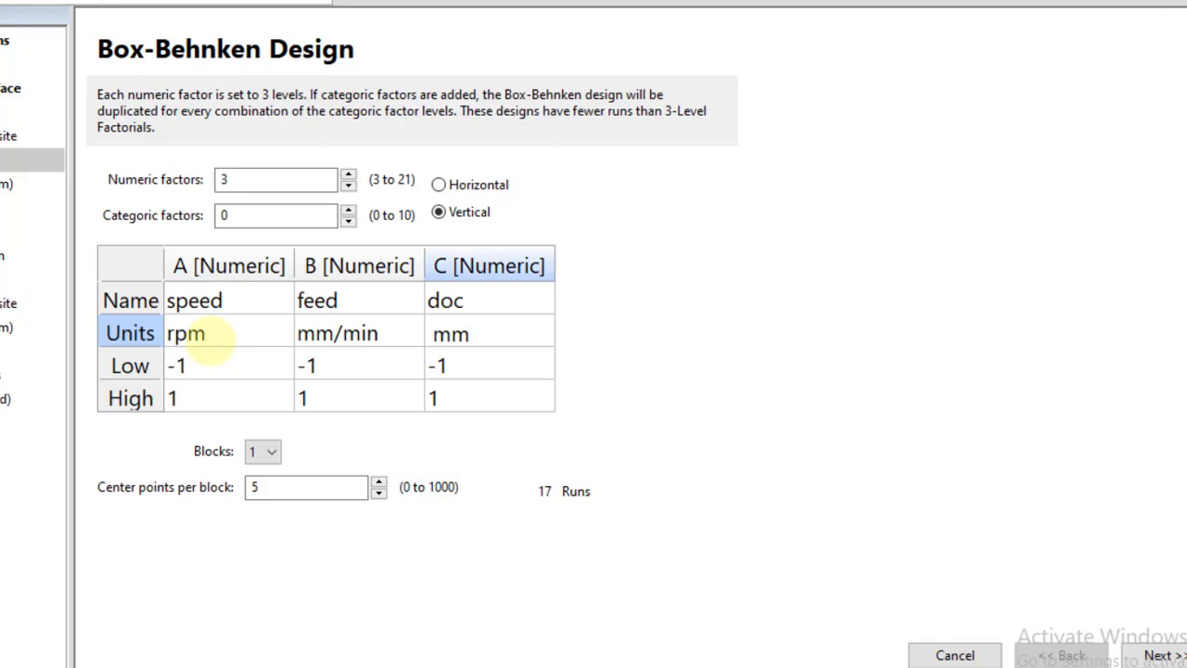
Step: Set the low levels to 500 for speed, 40 for feed and 2 for doc
left_click(204, 364)
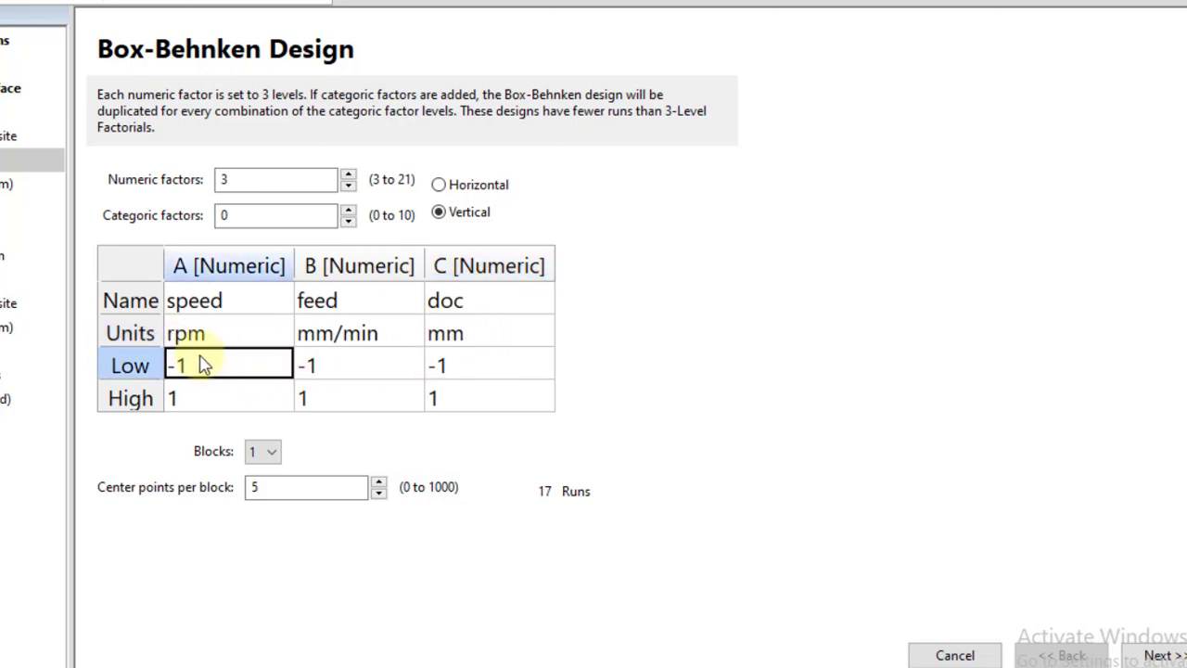
type("5000")
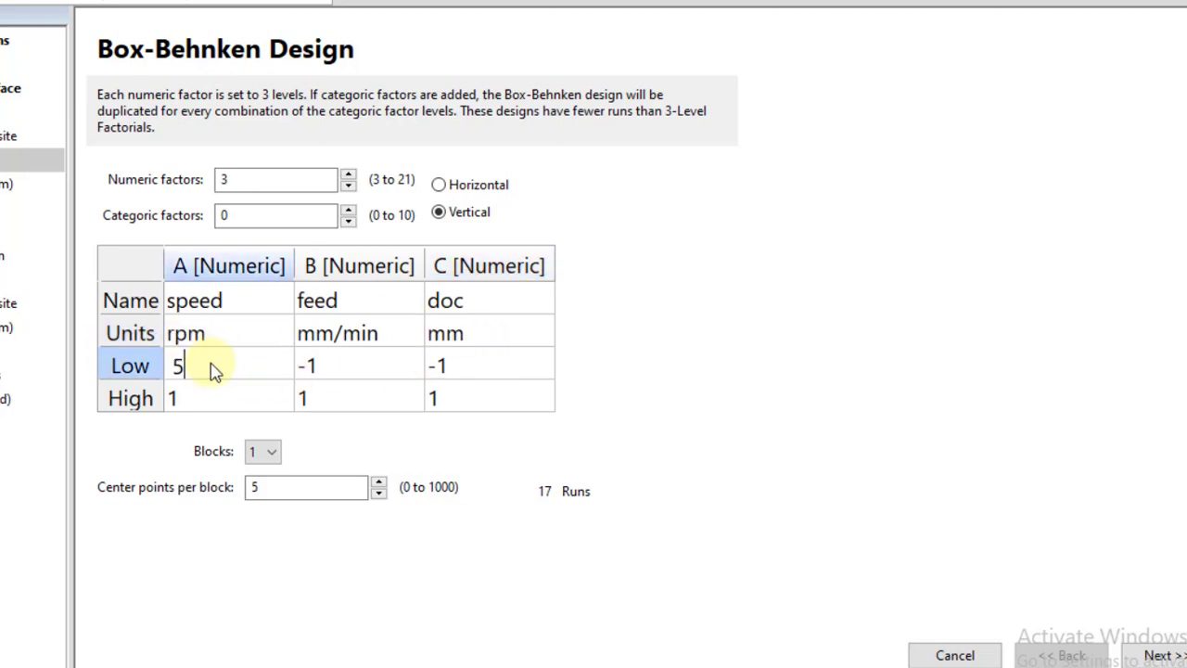
key("Tab")
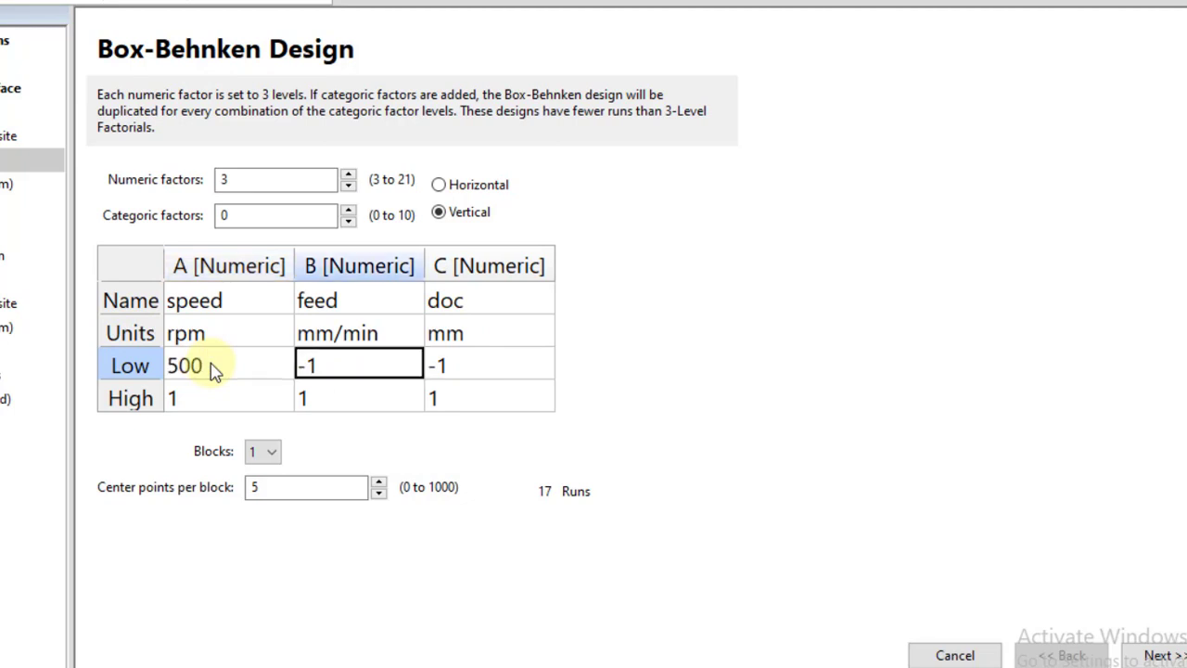
type("40")
key("Tab")
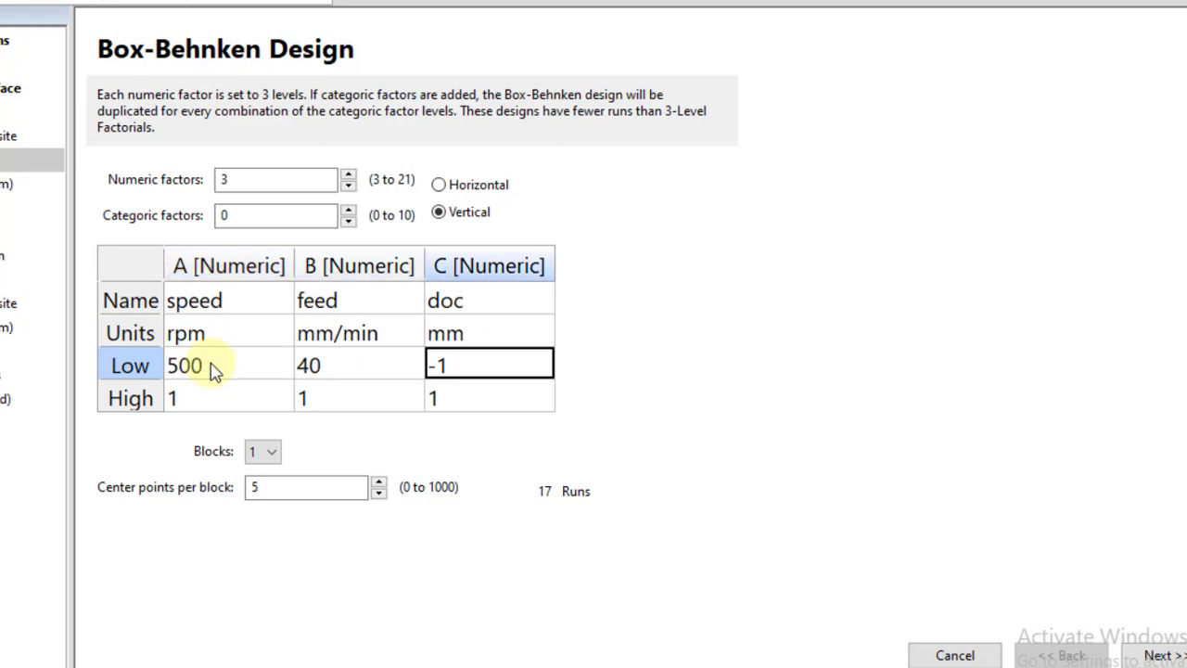
type("2")
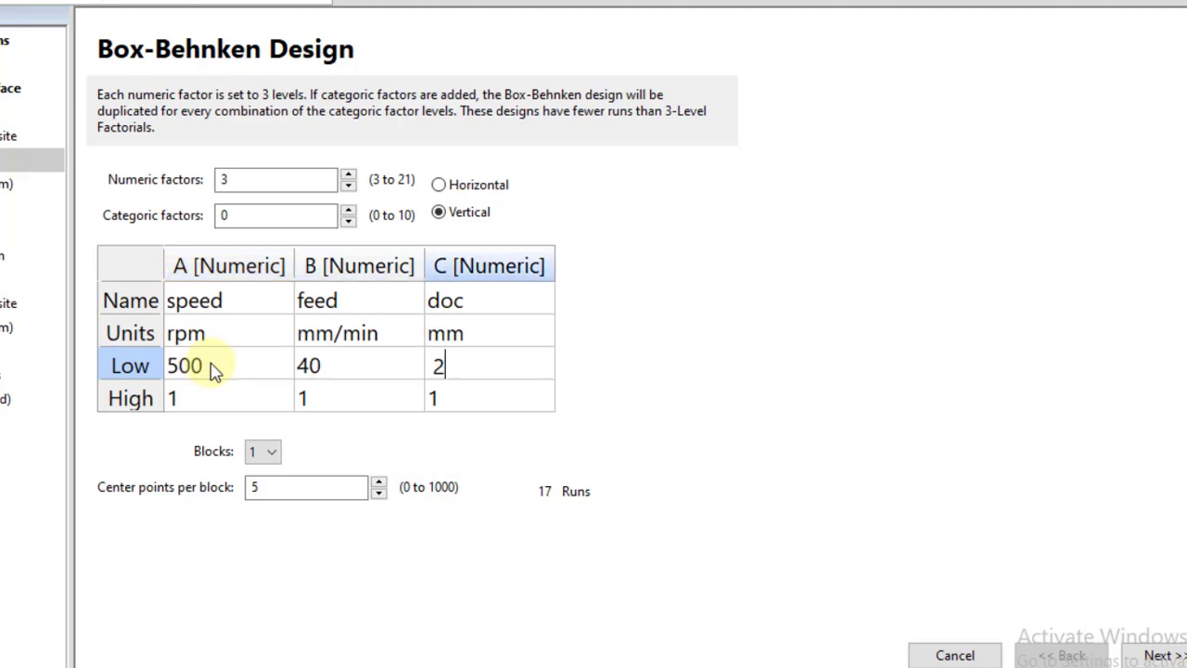
Step: Set the high levels to 1000 for speed, 60 for feed and 4 for doc
left_click(205, 398)
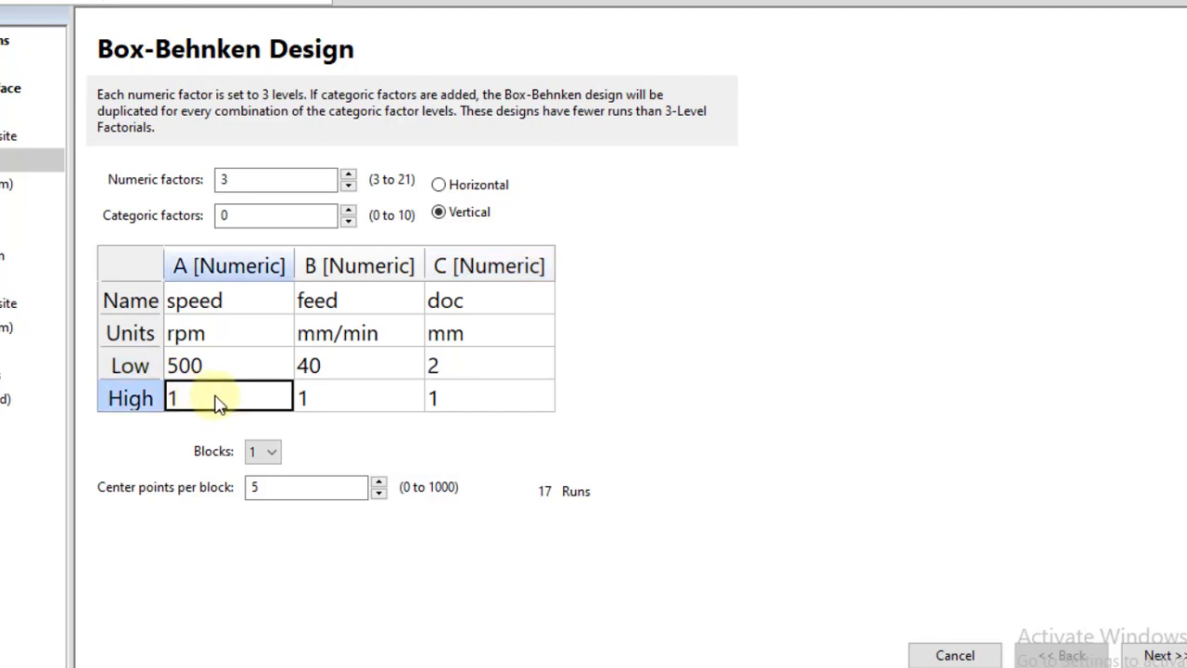
type("1000")
key("Tab")
type("60")
key("Tab")
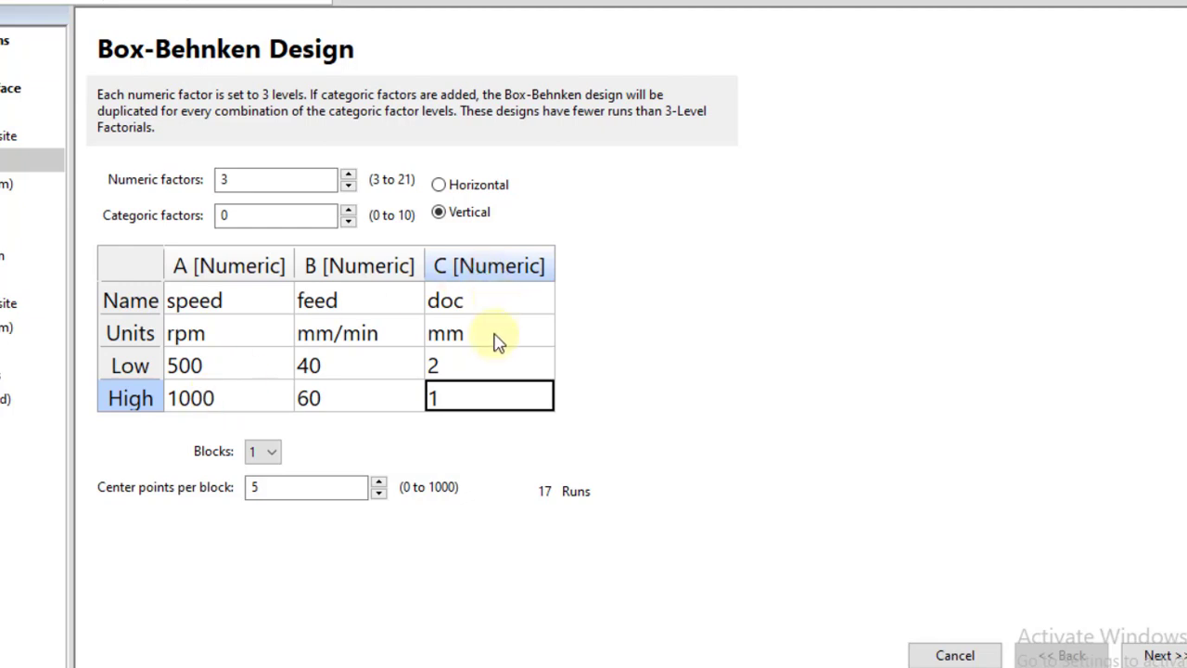
type("4")
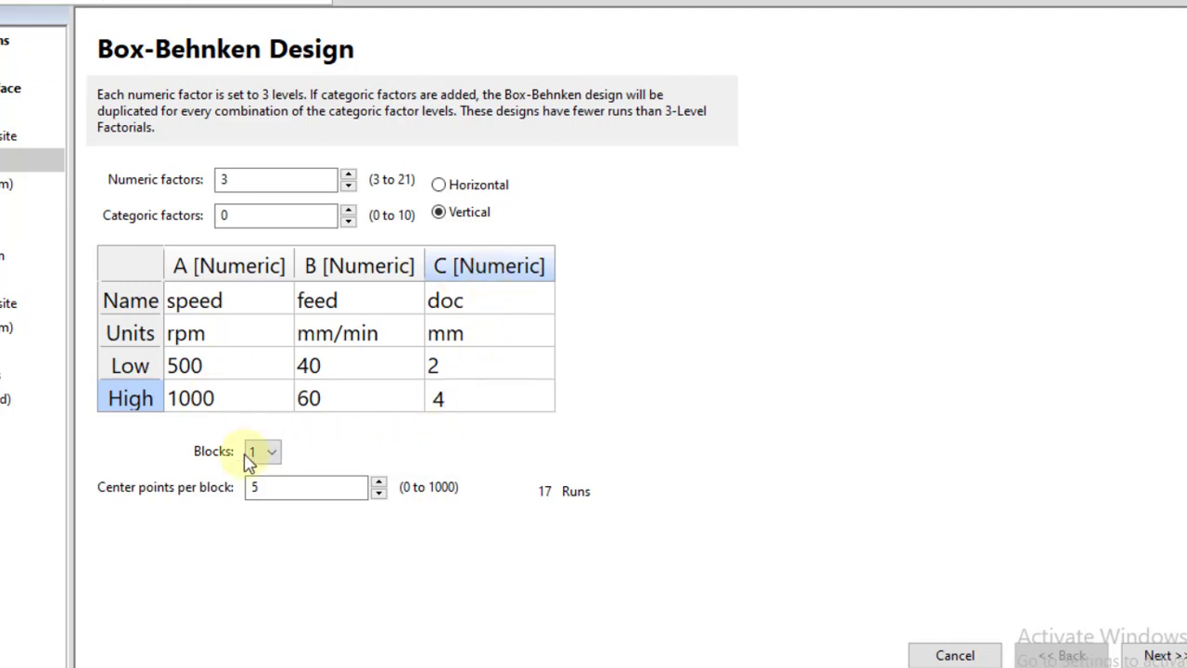
Step: Set the center points per block to 2 and continue to the response definition
left_click(111, 508)
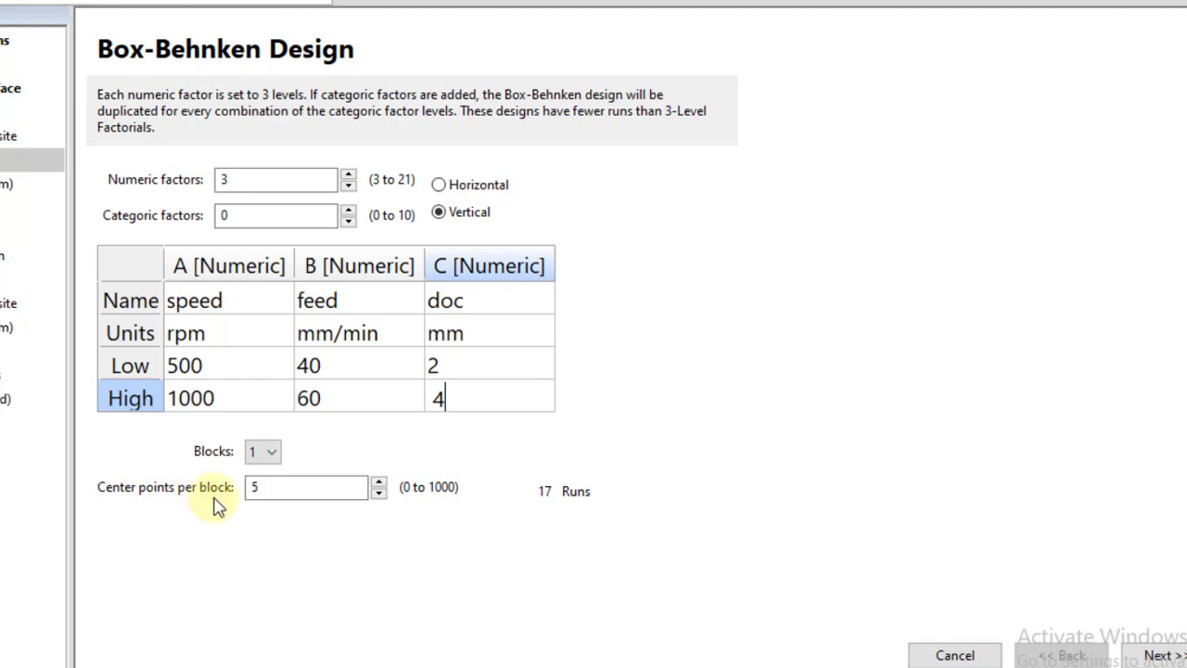
left_click(378, 494)
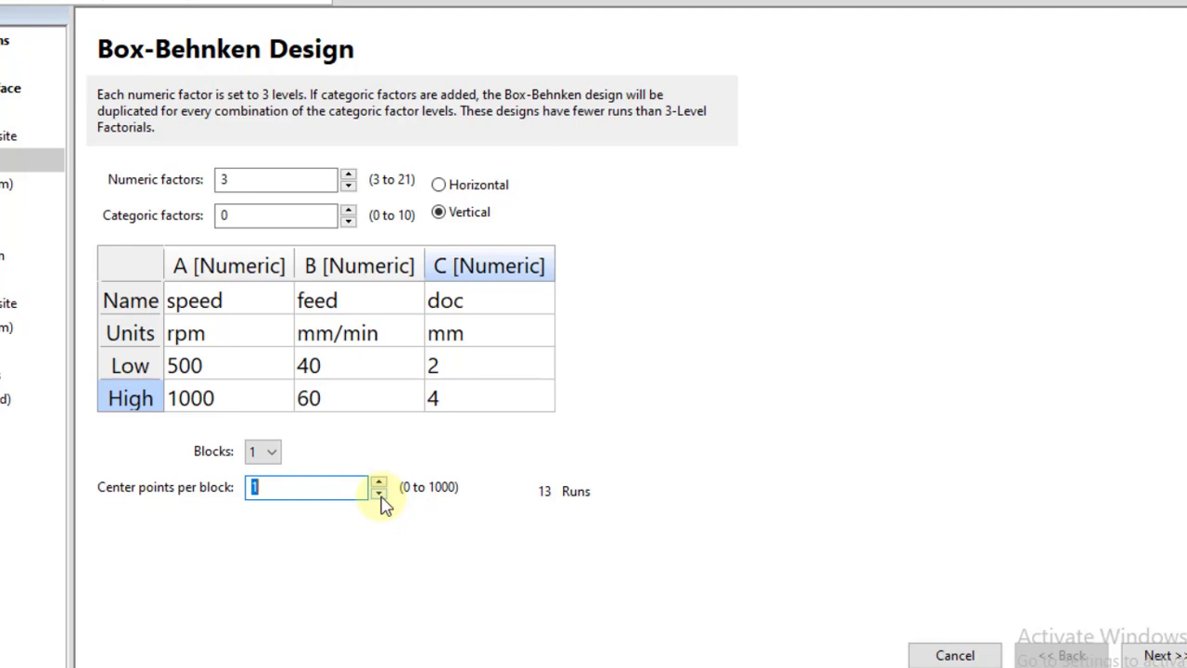
left_click(739, 245)
left_click(378, 481)
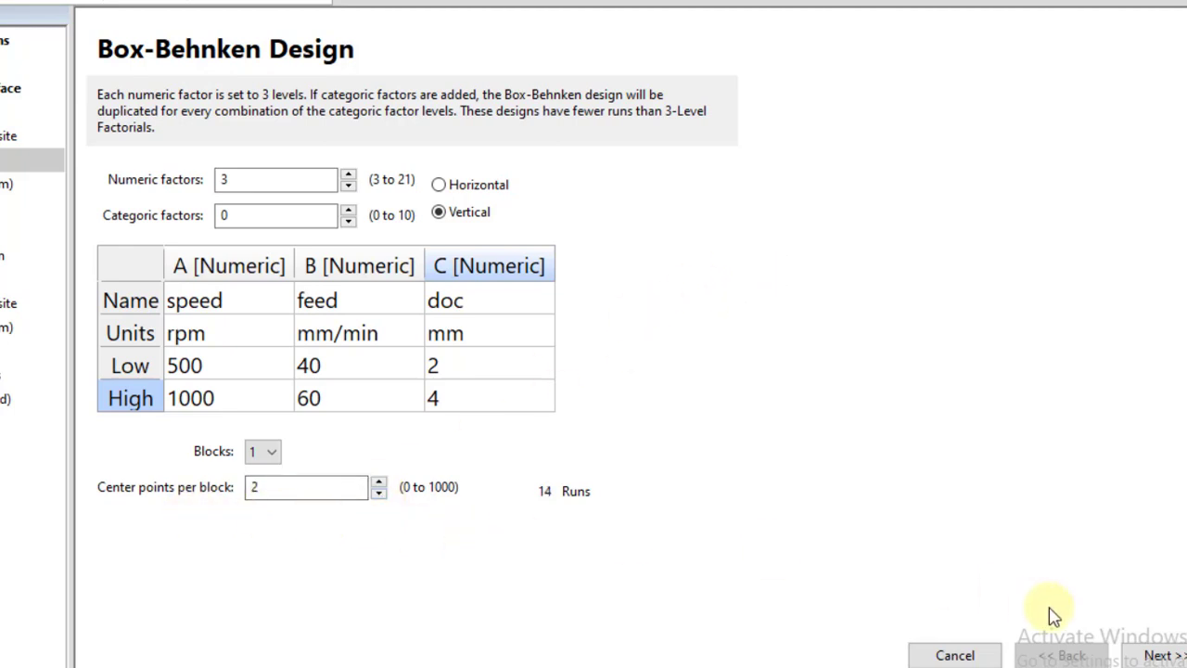
left_click(1159, 655)
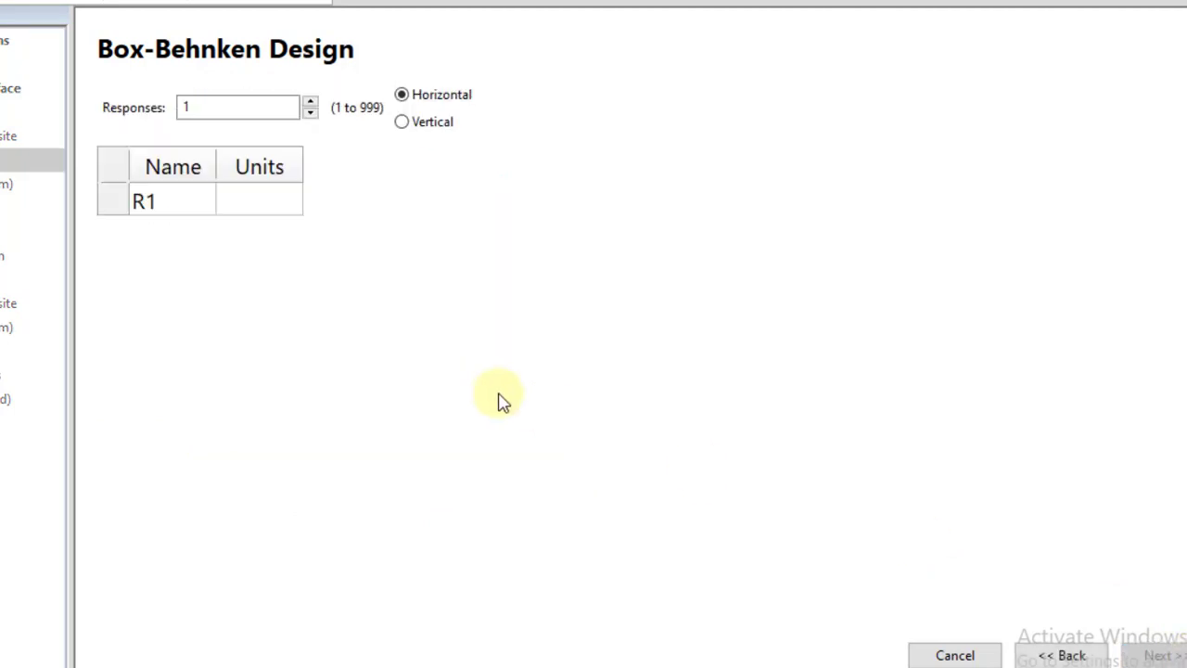
Step: Name the single response MRR with units mm3/s and finish creating the design
left_click(183, 210)
left_click(183, 209)
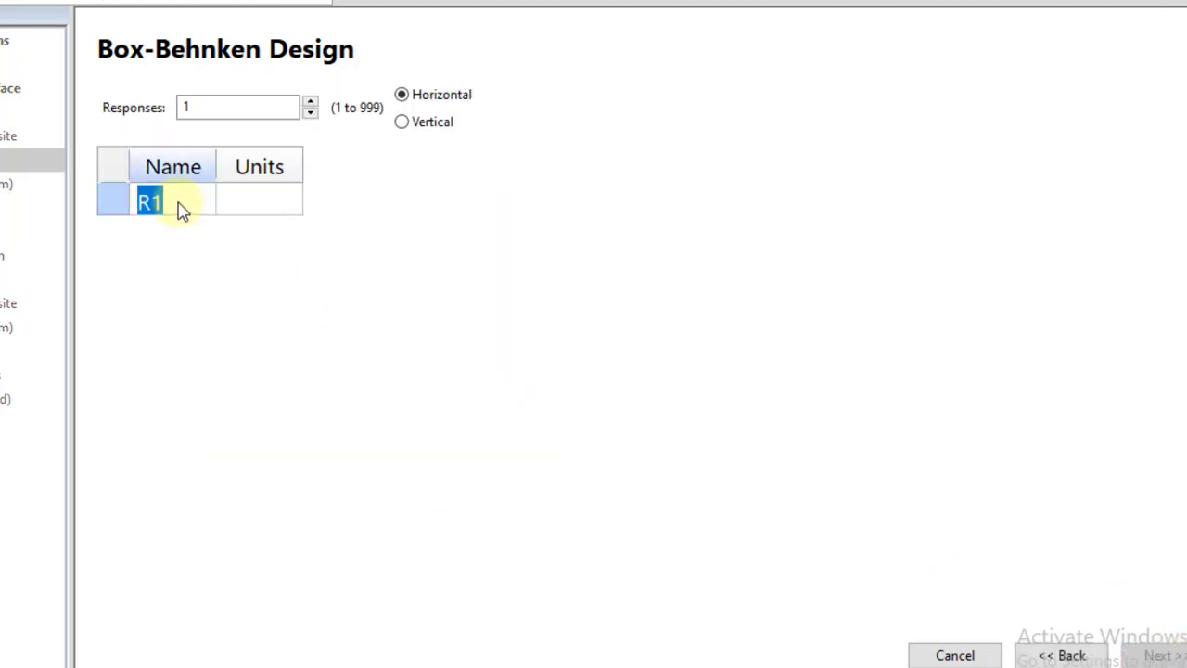
type("MRR")
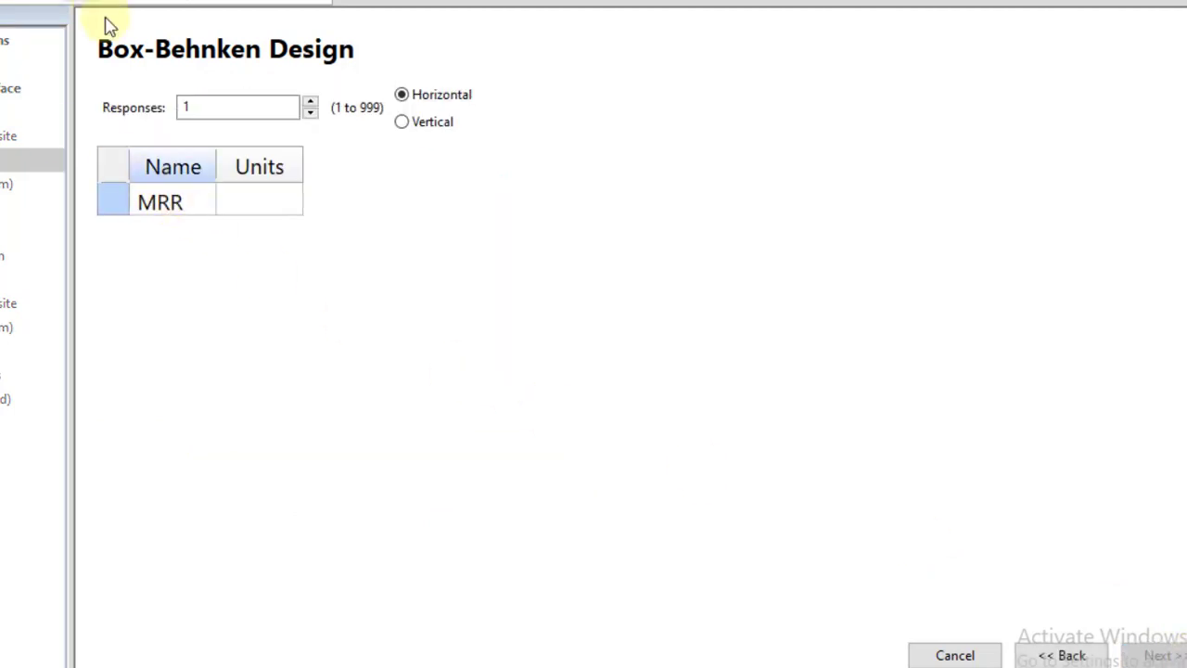
left_click(239, 206)
type("mm")
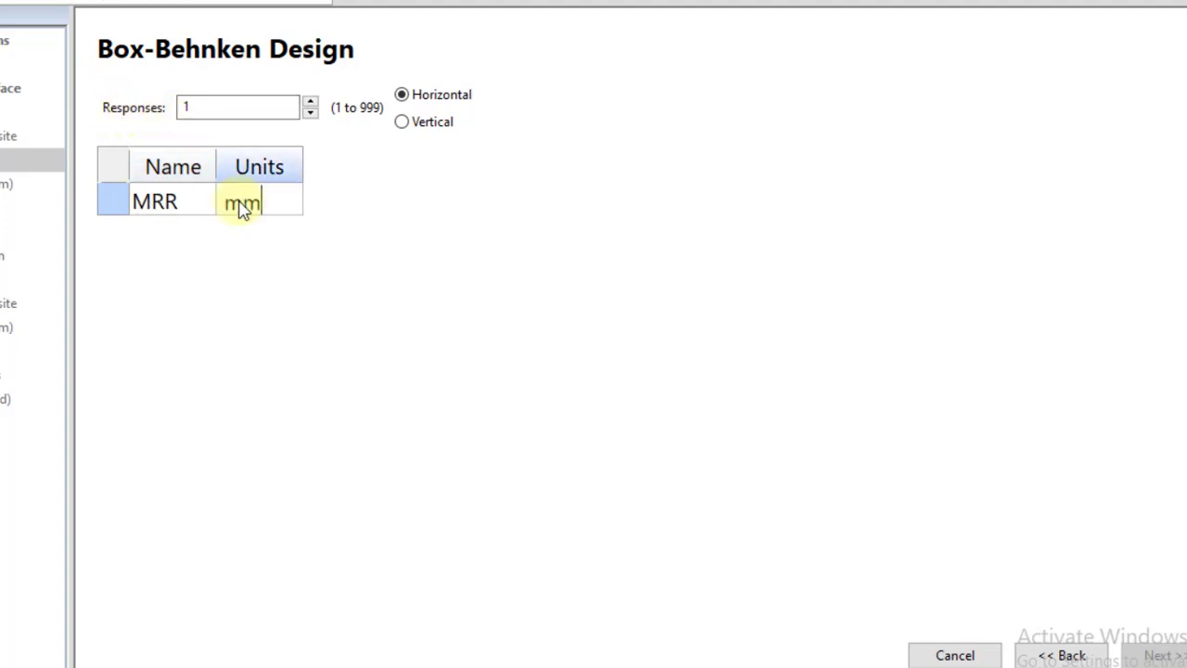
type("3/min")
key("BackSpace")
key("BackSpace")
key("BackSpace")
type("s")
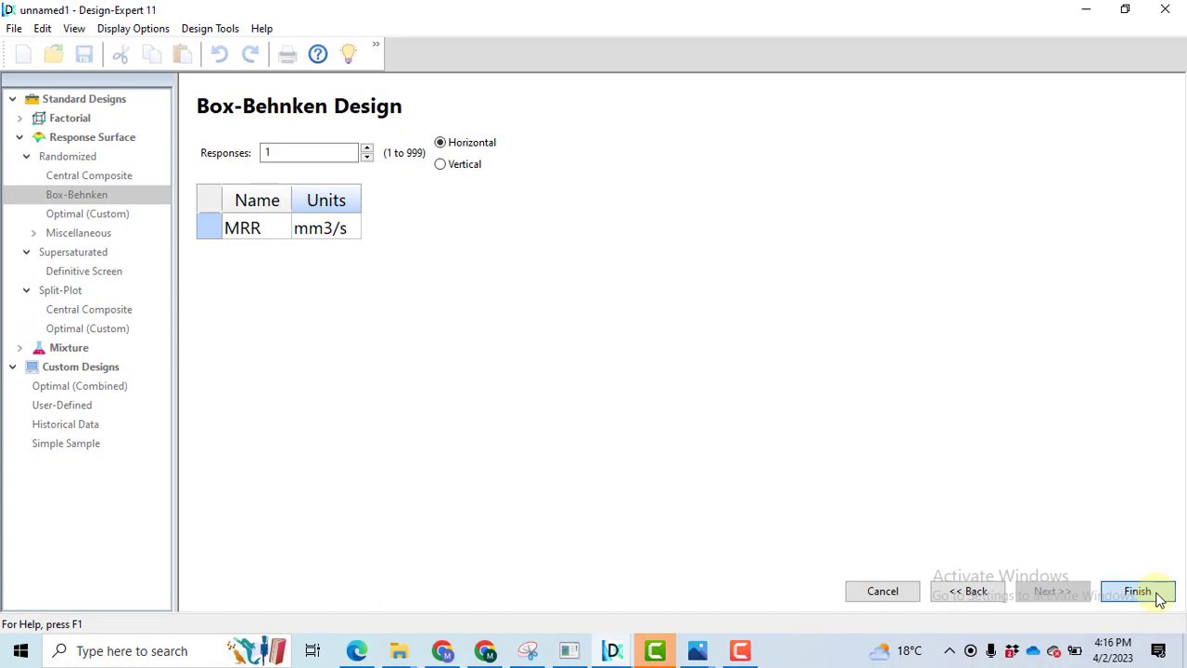
left_click(1138, 591)
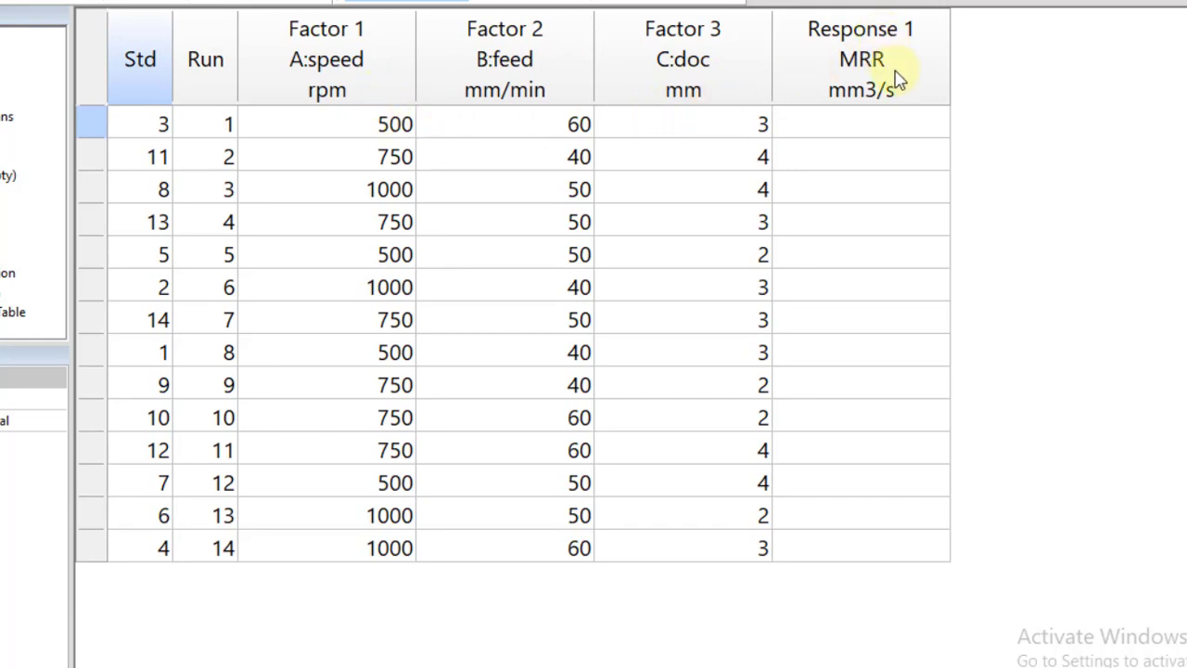
Step: Show the Space Point Type column in the design layout table
left_click(93, 77)
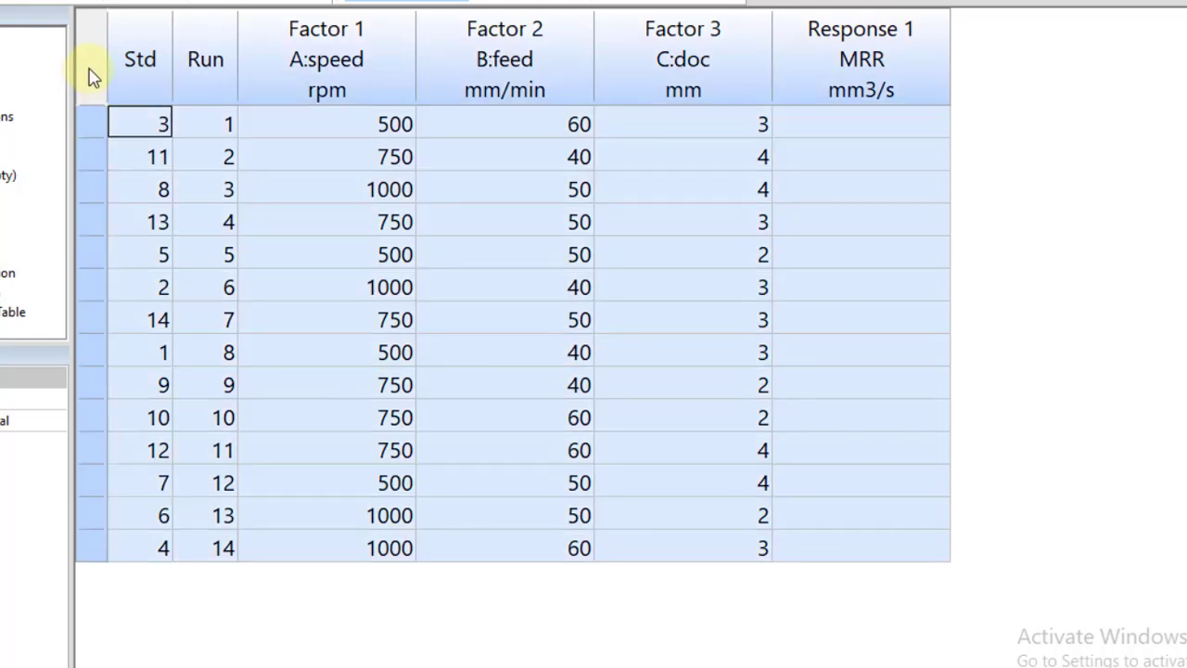
right_click(93, 77)
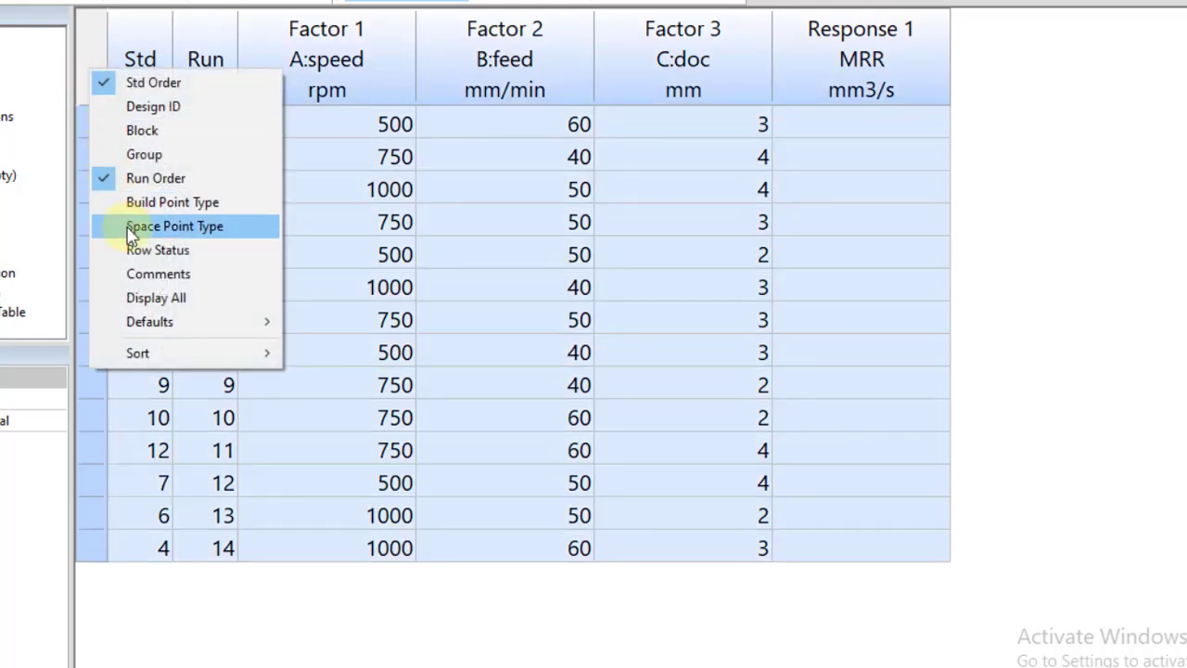
left_click(185, 236)
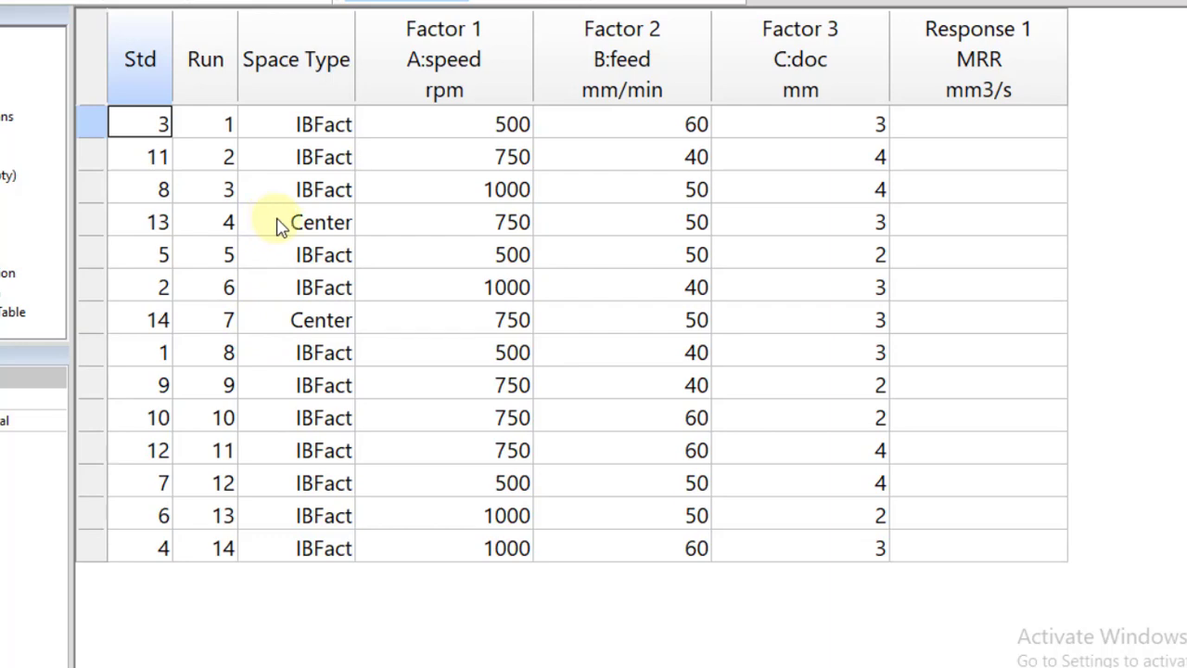
Step: Sort the design runs by standard order, ascending
left_click(94, 57)
right_click(94, 58)
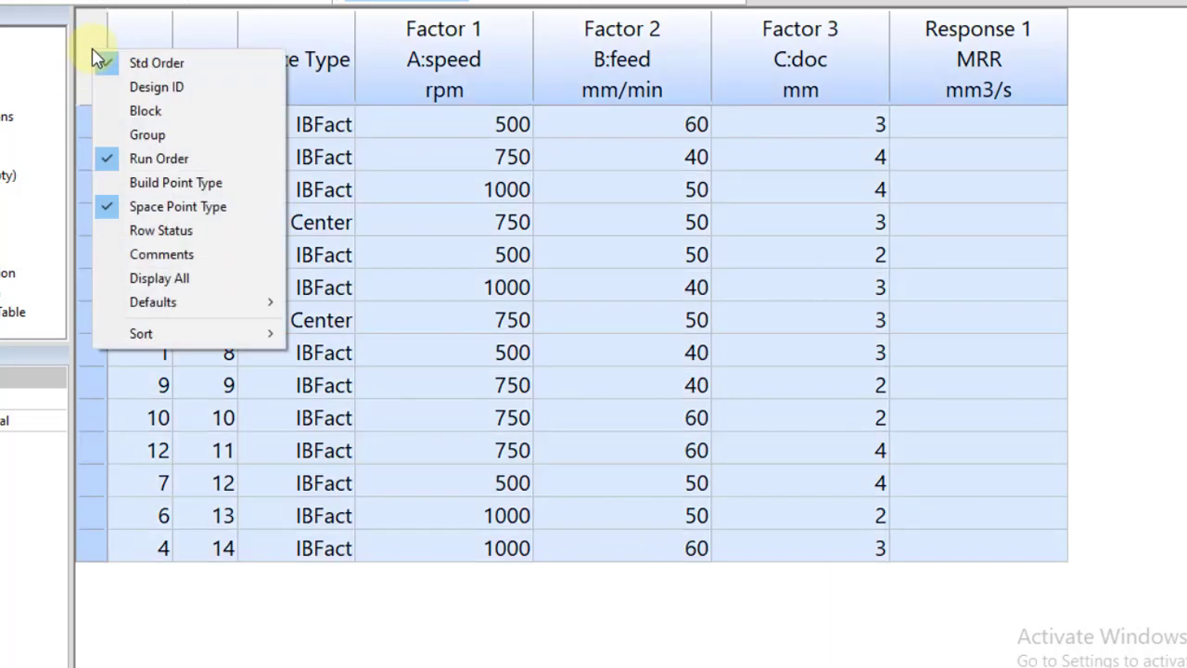
mouse_move(151, 333)
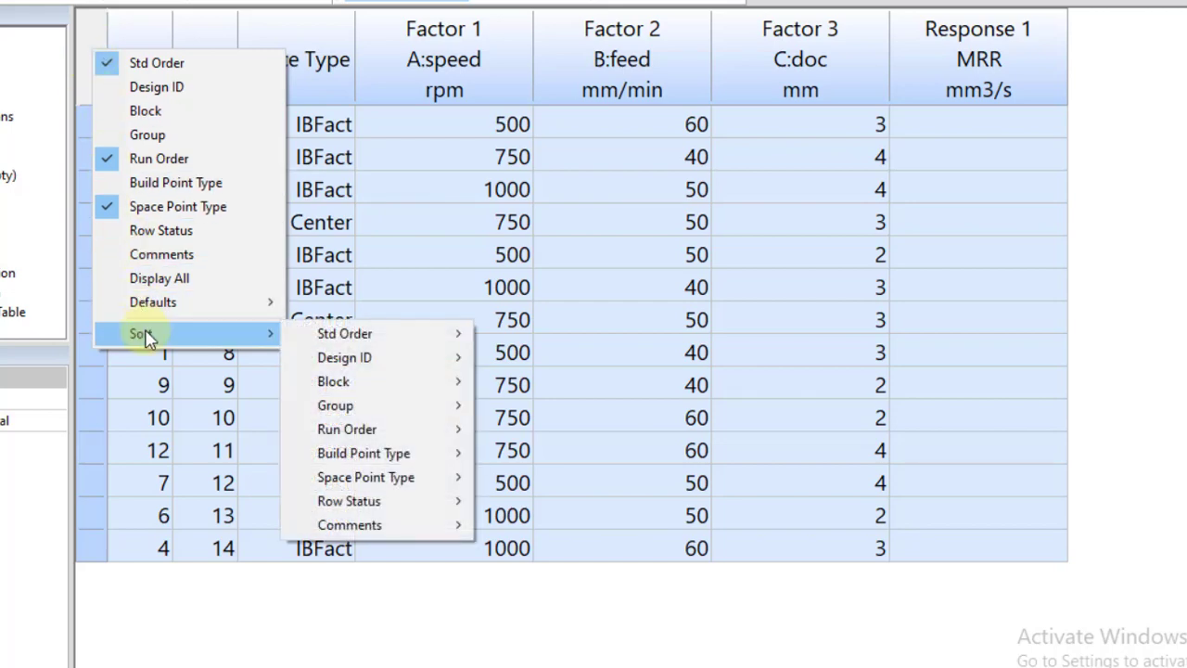
mouse_move(405, 334)
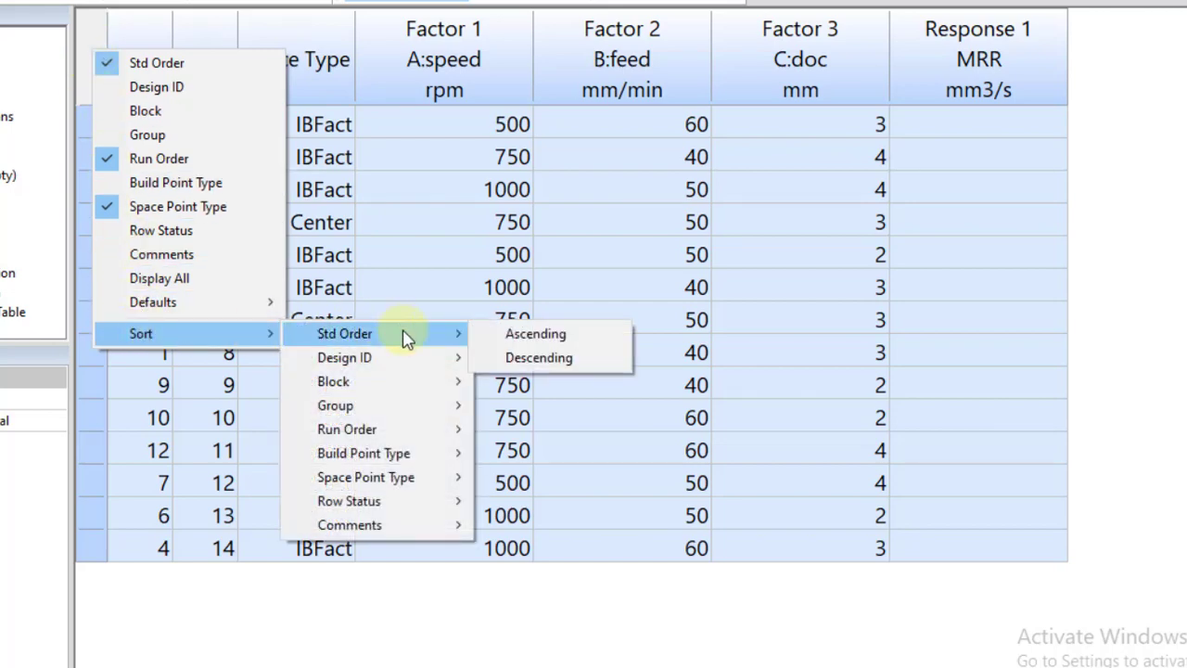
left_click(562, 336)
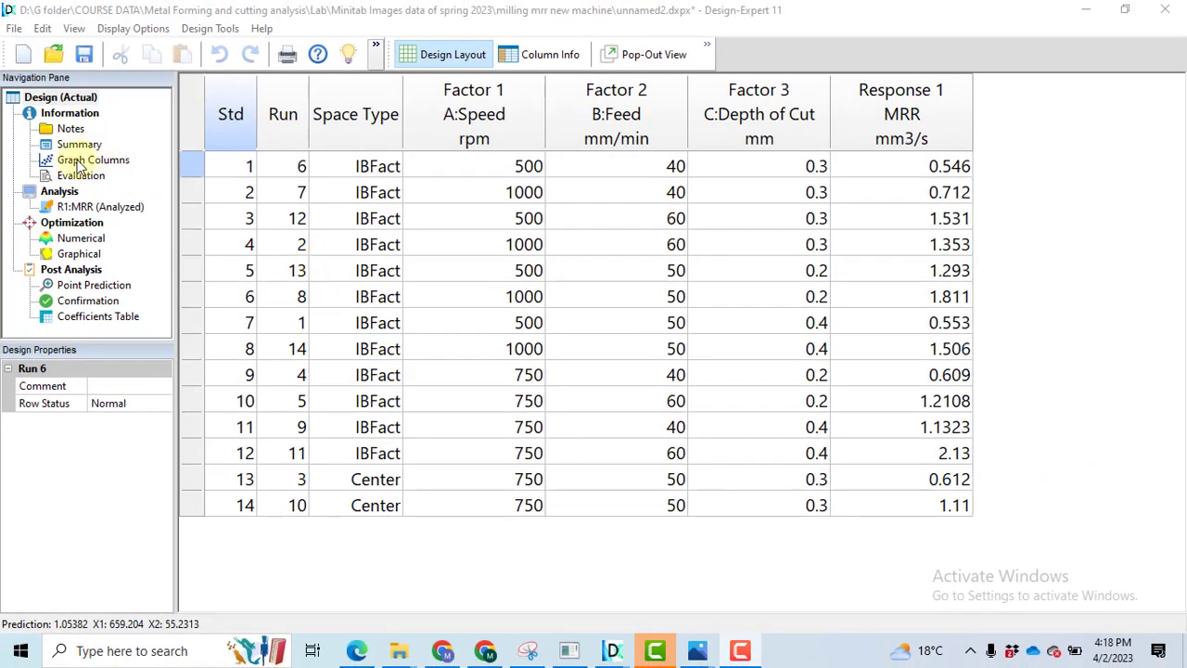
Step: View the graph columns scatter plot with B:Feed on the Y axis against MRR to examine their correlation
left_click(78, 164)
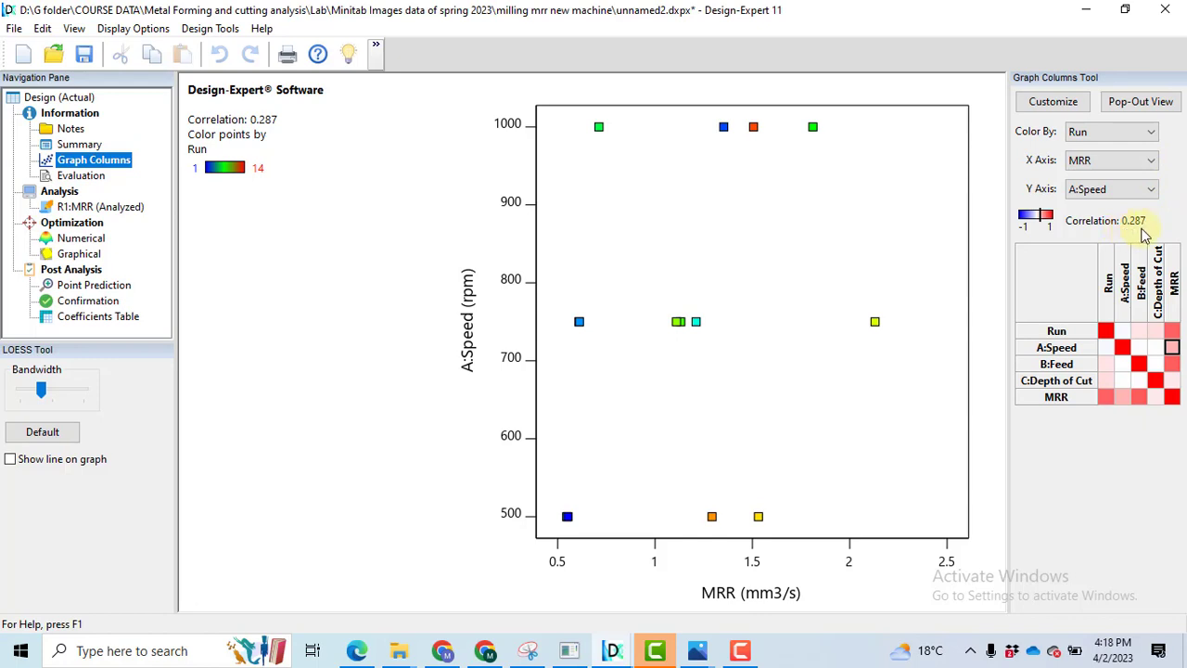
left_click(1150, 190)
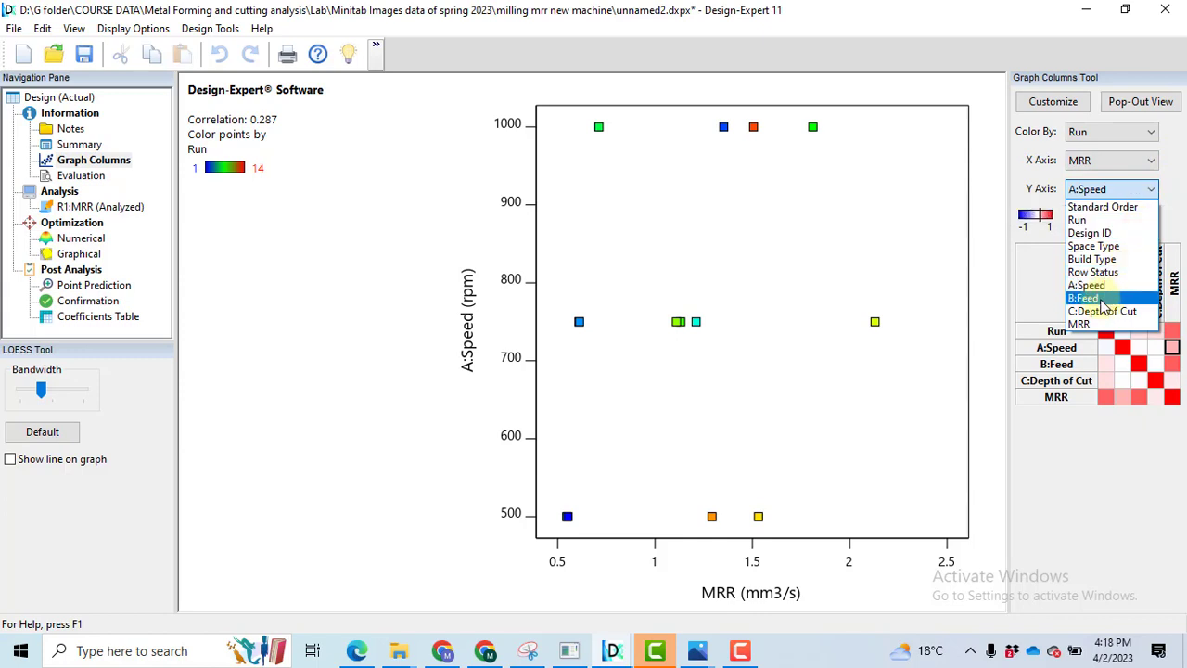
left_click(1106, 297)
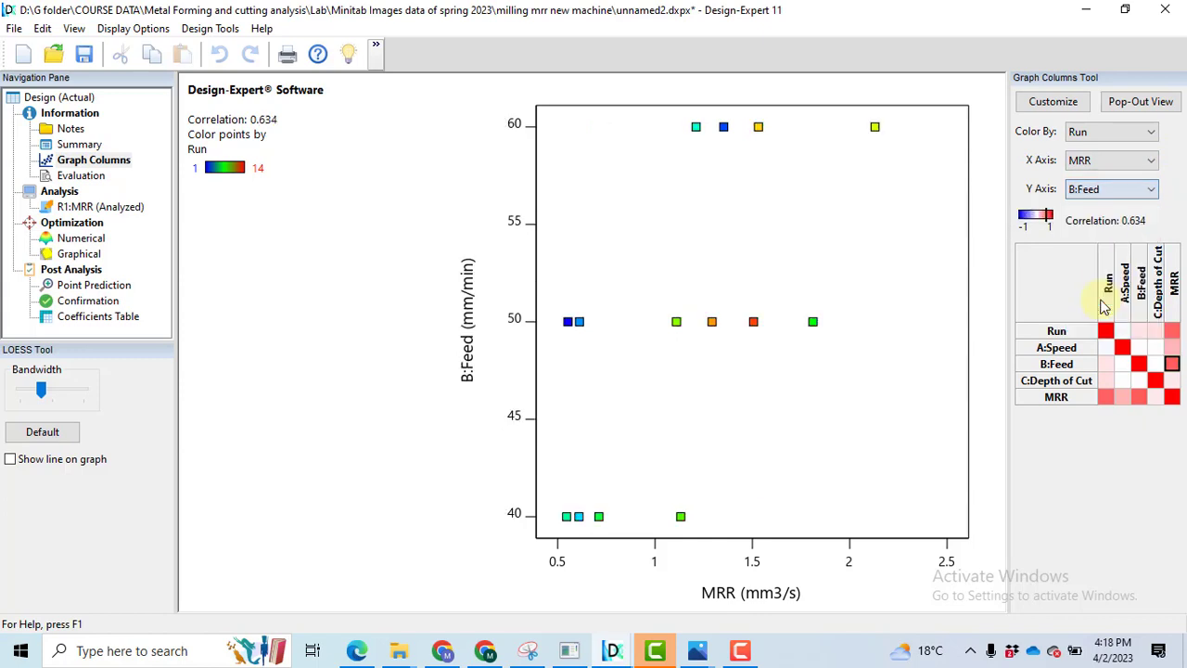
Step: View the graph columns scatter plot of C:Depth of Cut on the Y axis, first against MRR and then against A:Speed
left_click(1150, 190)
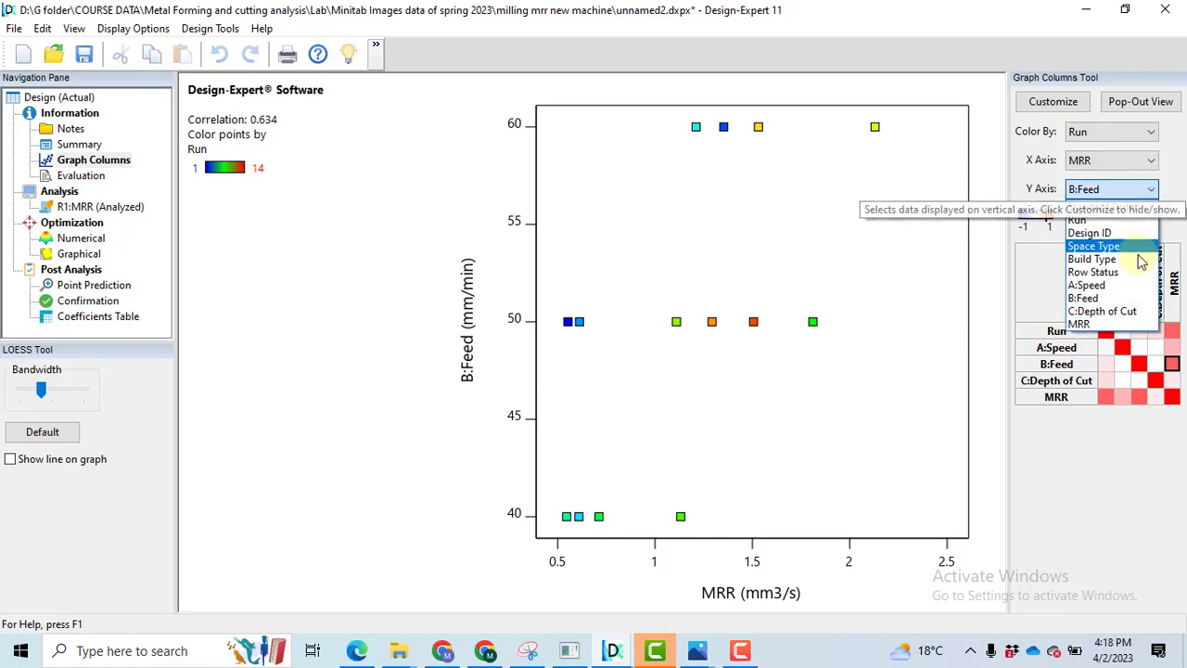
left_click(1115, 310)
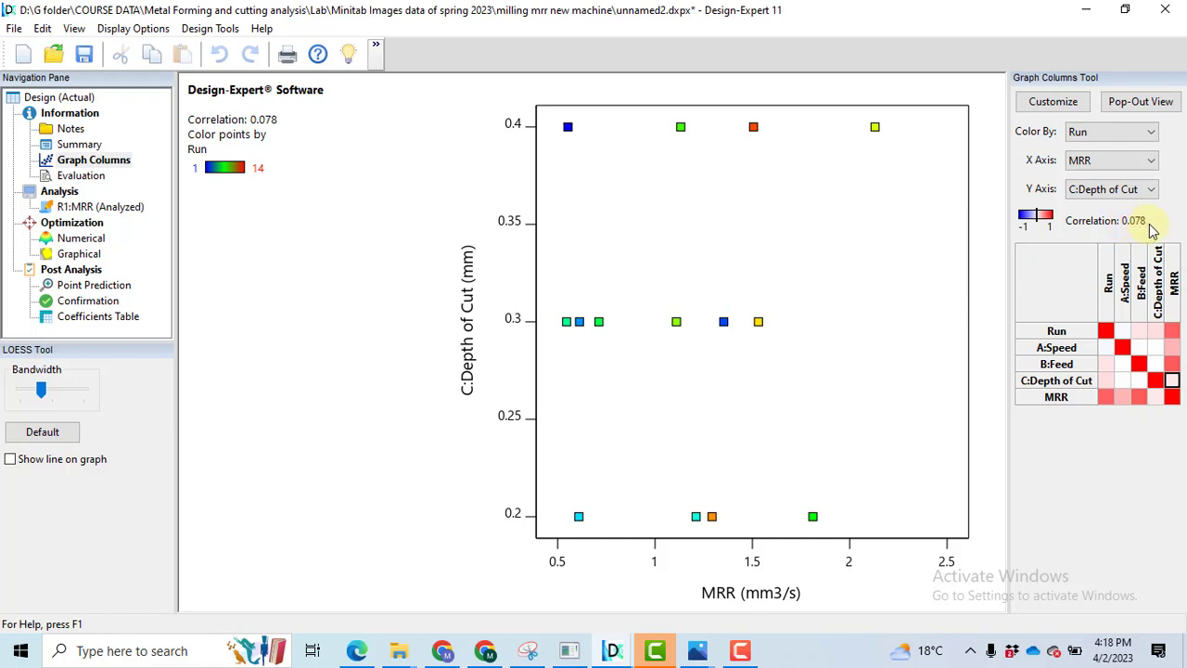
left_click(1147, 162)
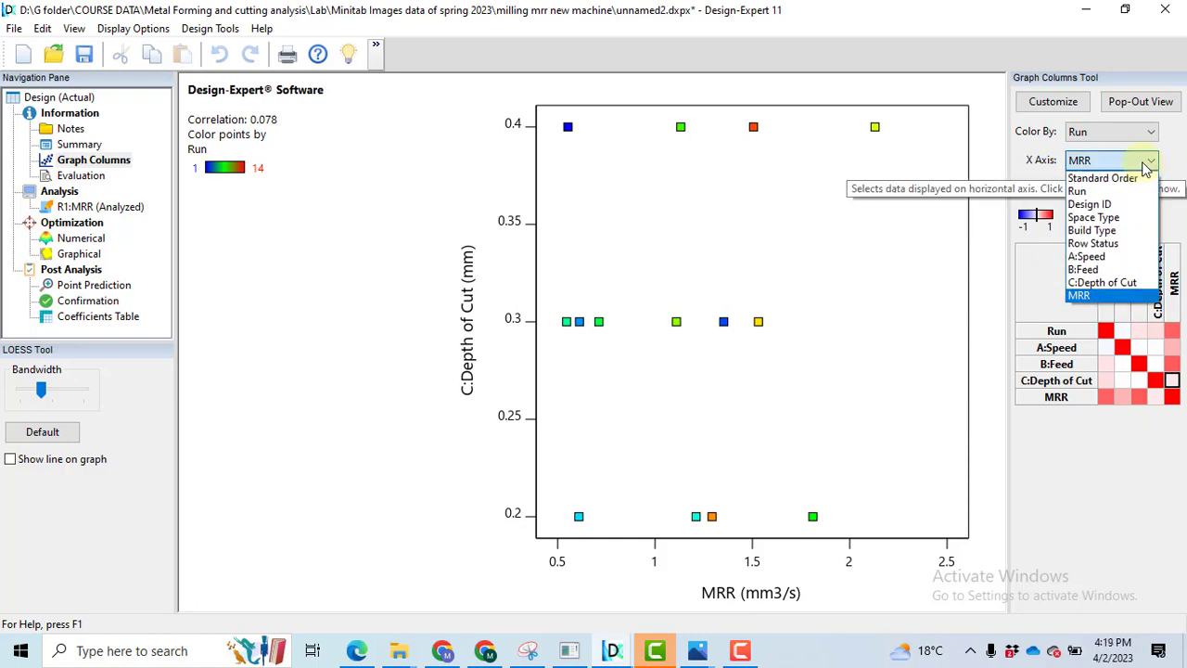
left_click(1099, 258)
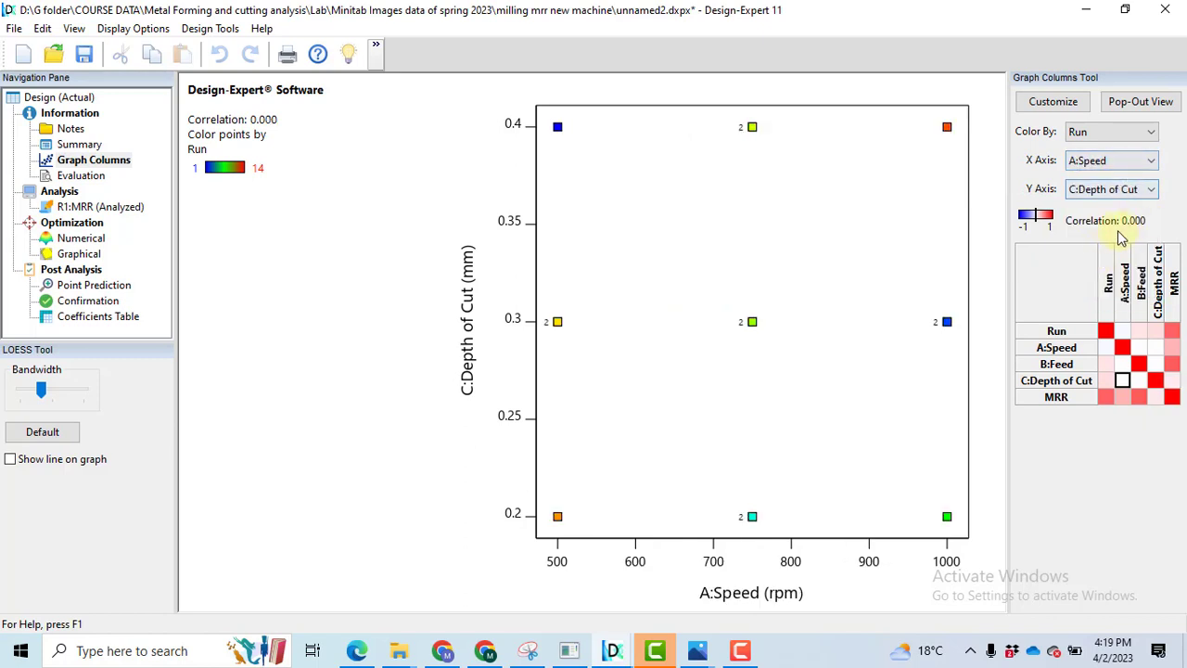
left_click(1147, 161)
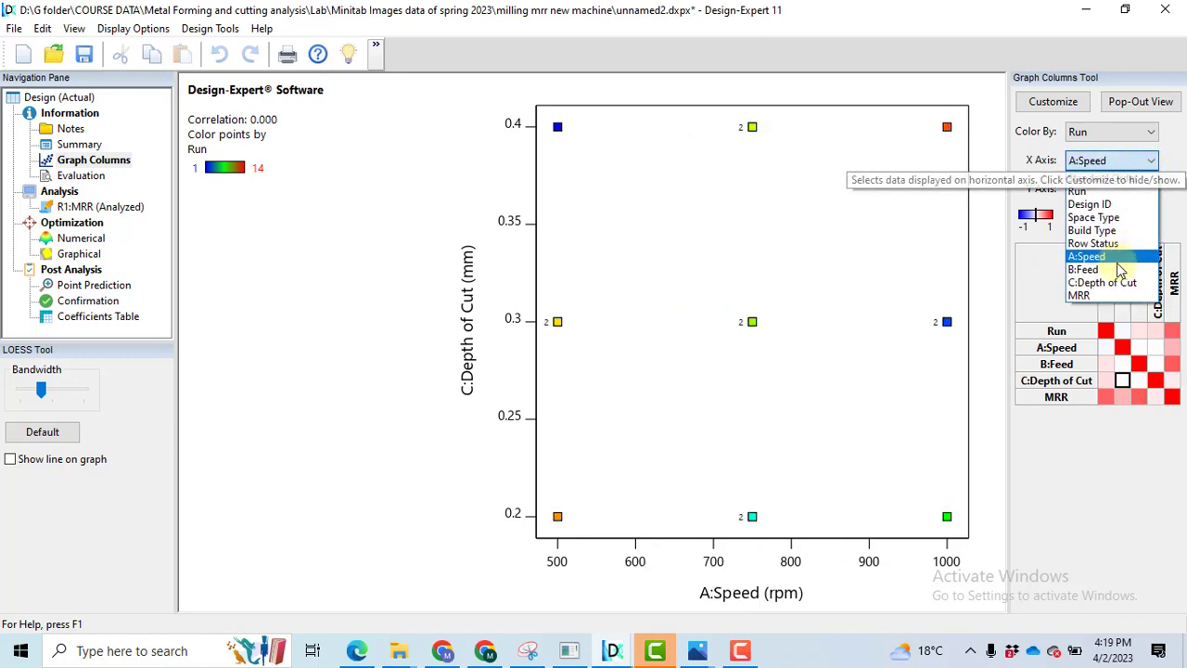
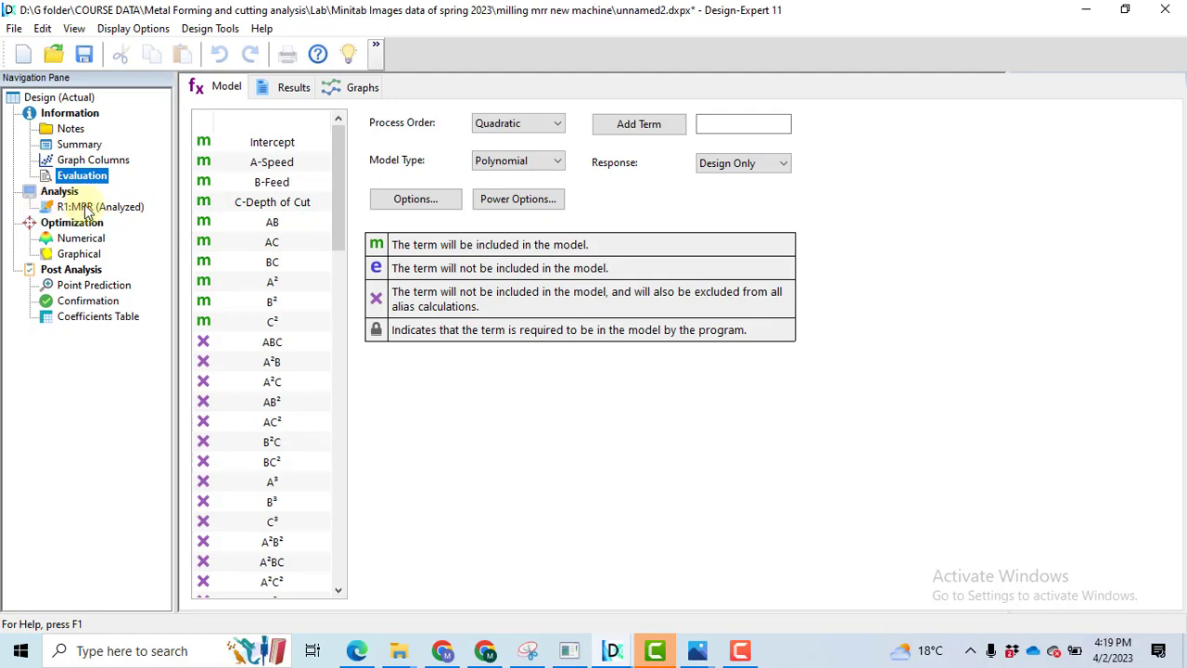
Step: Open the MRR response analysis and examine its fit summary in a single-pane layout
left_click(86, 208)
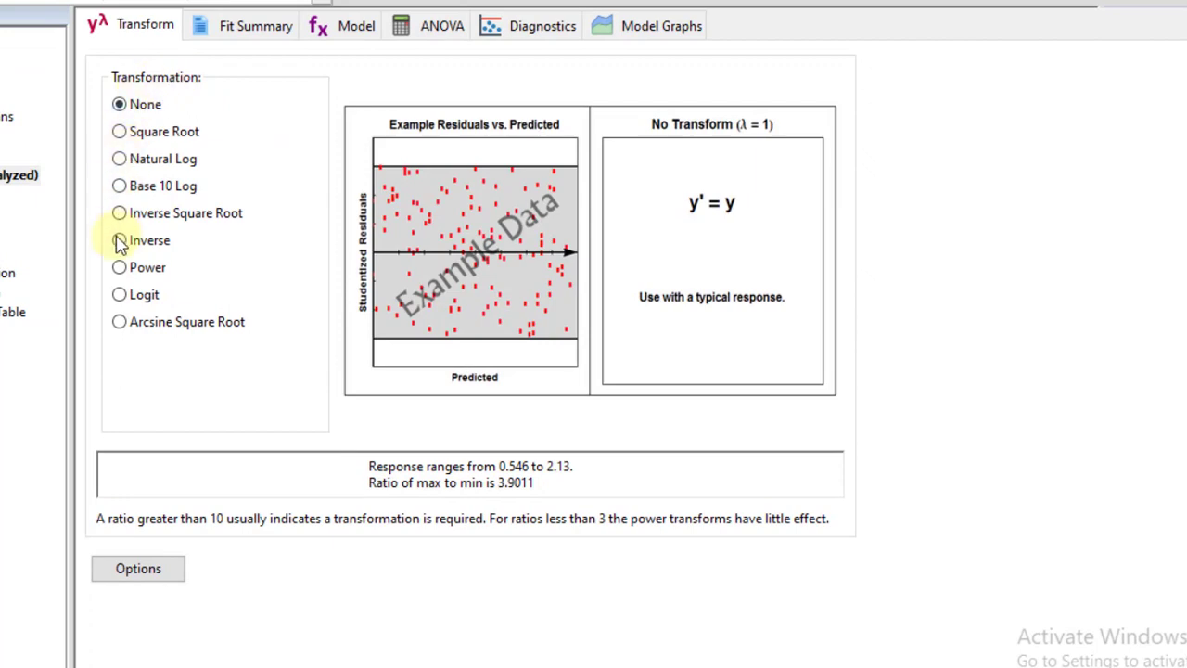
left_click(258, 30)
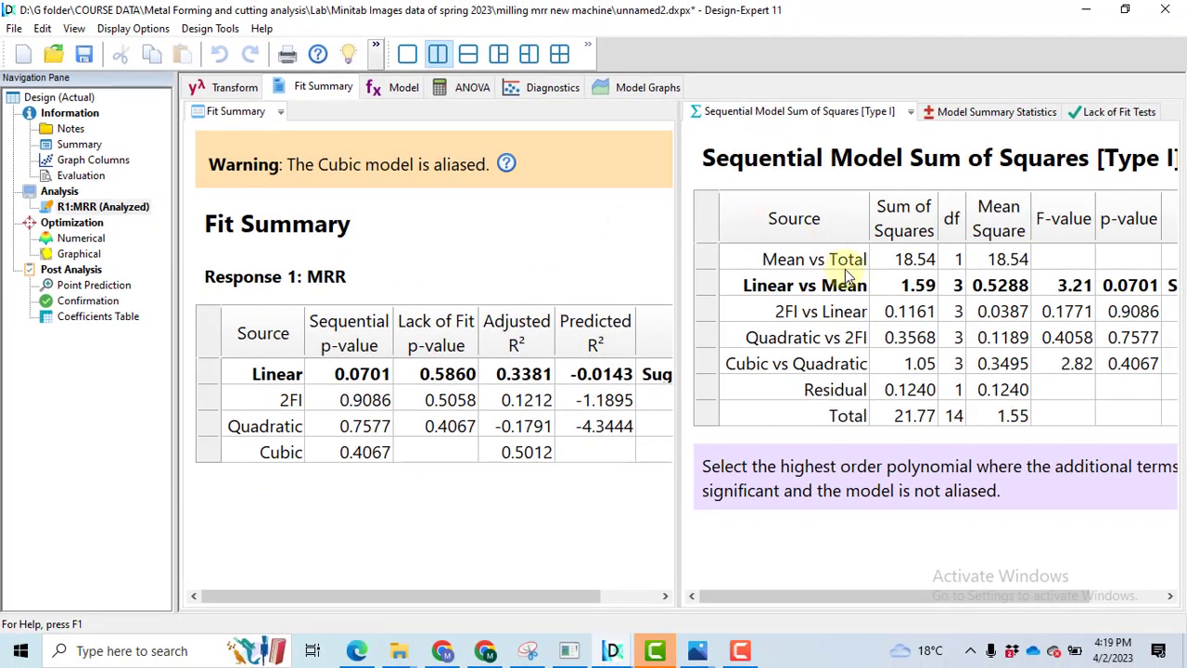
left_click(408, 56)
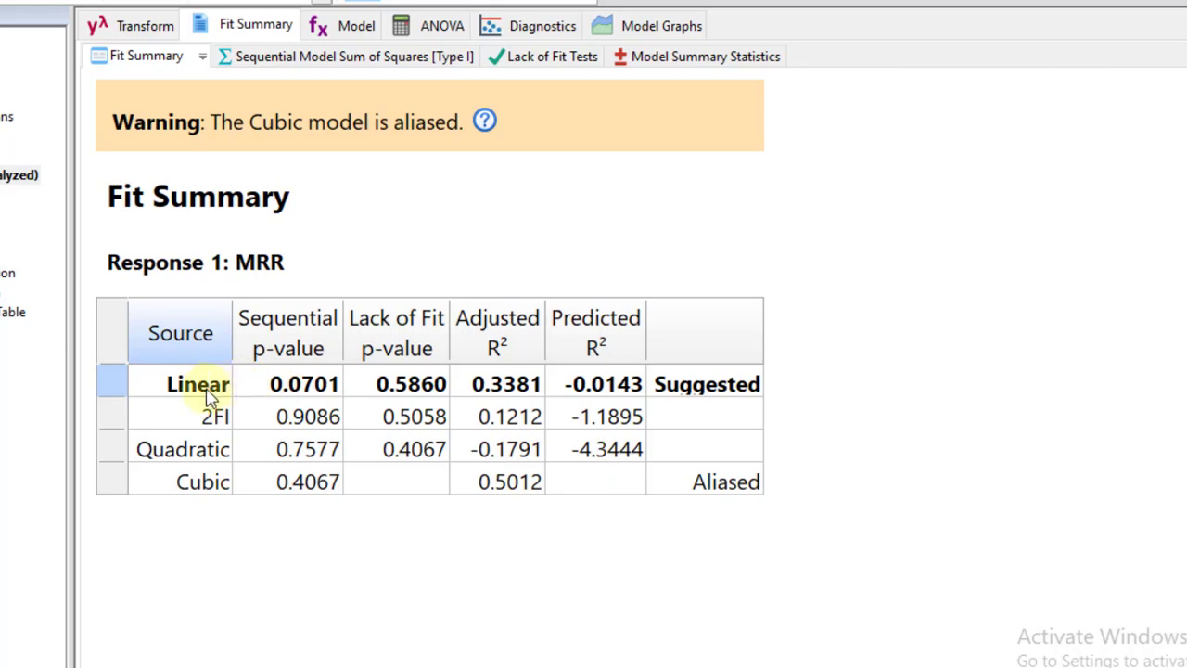
Step: Examine the full ANOVA table of the quadratic MRR model, including the residual and lack-of-fit rows
left_click(445, 28)
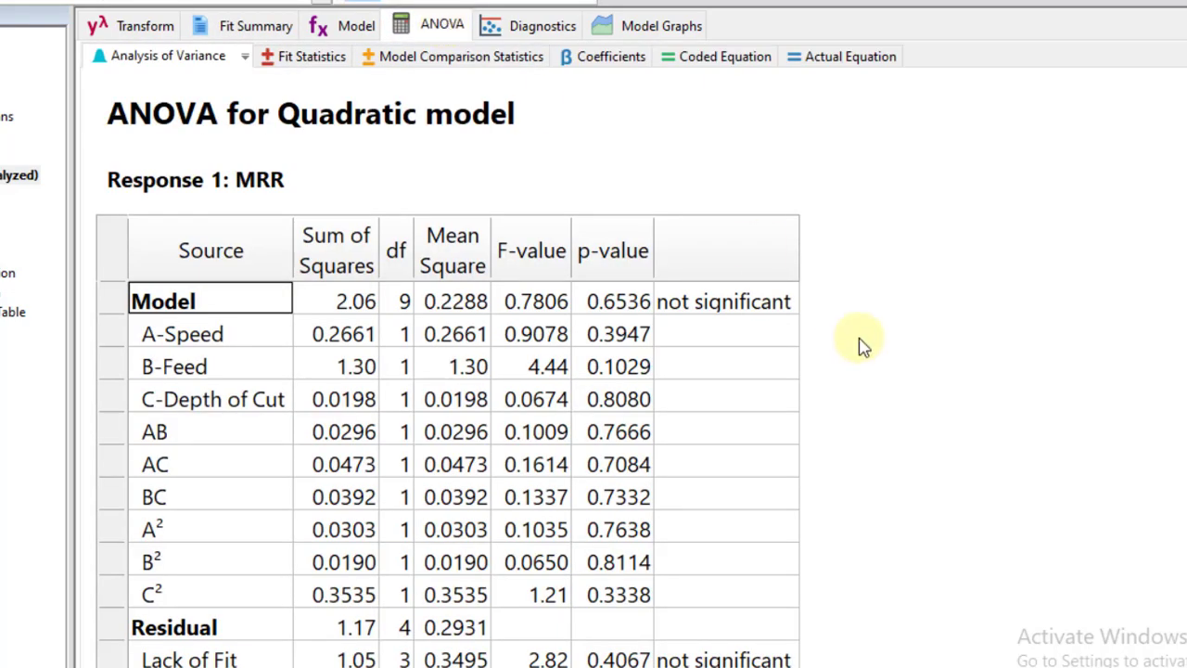
scroll(733, 180, "down", 3)
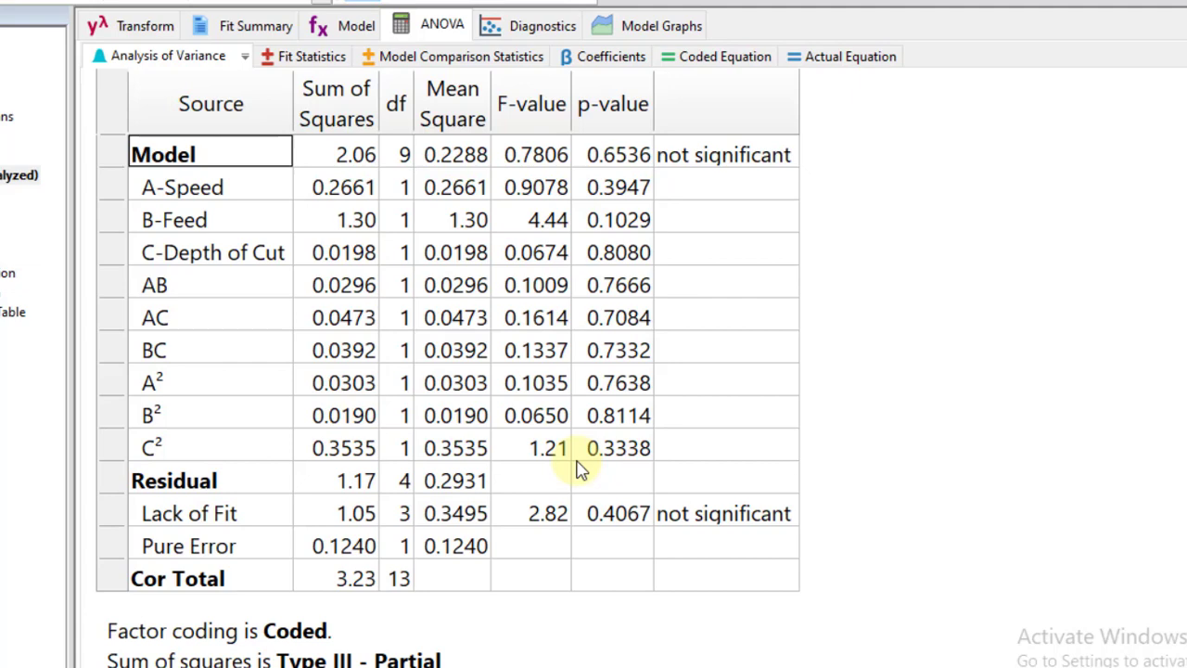
left_click(803, 620)
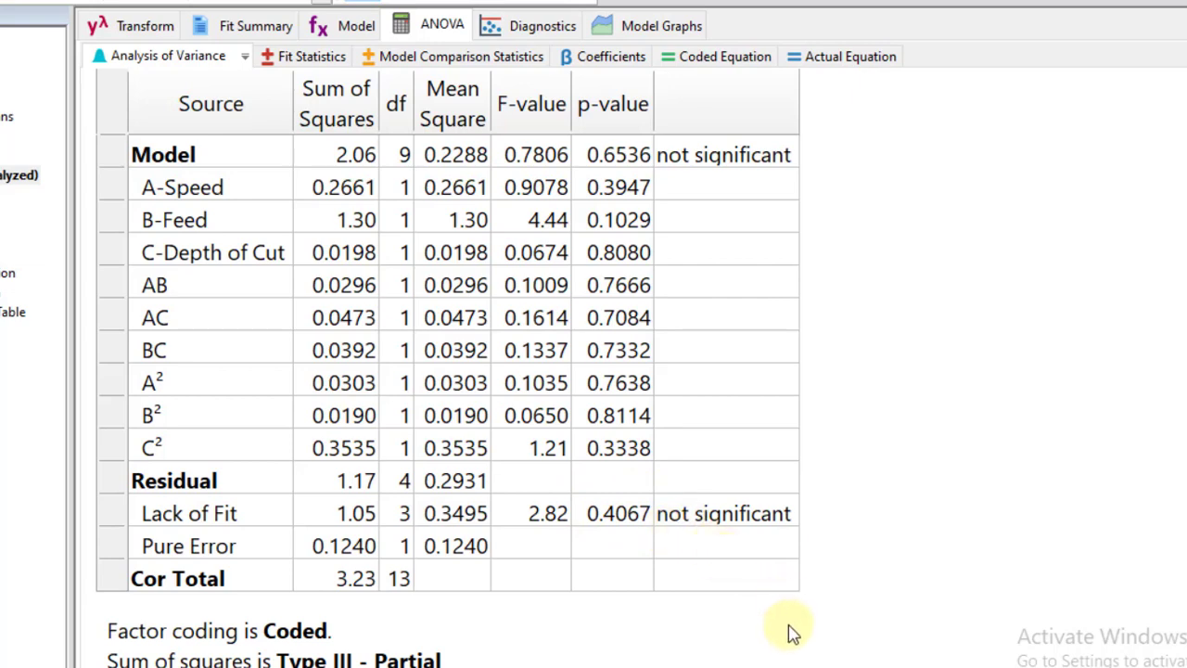
scroll(787, 628, "up", 2)
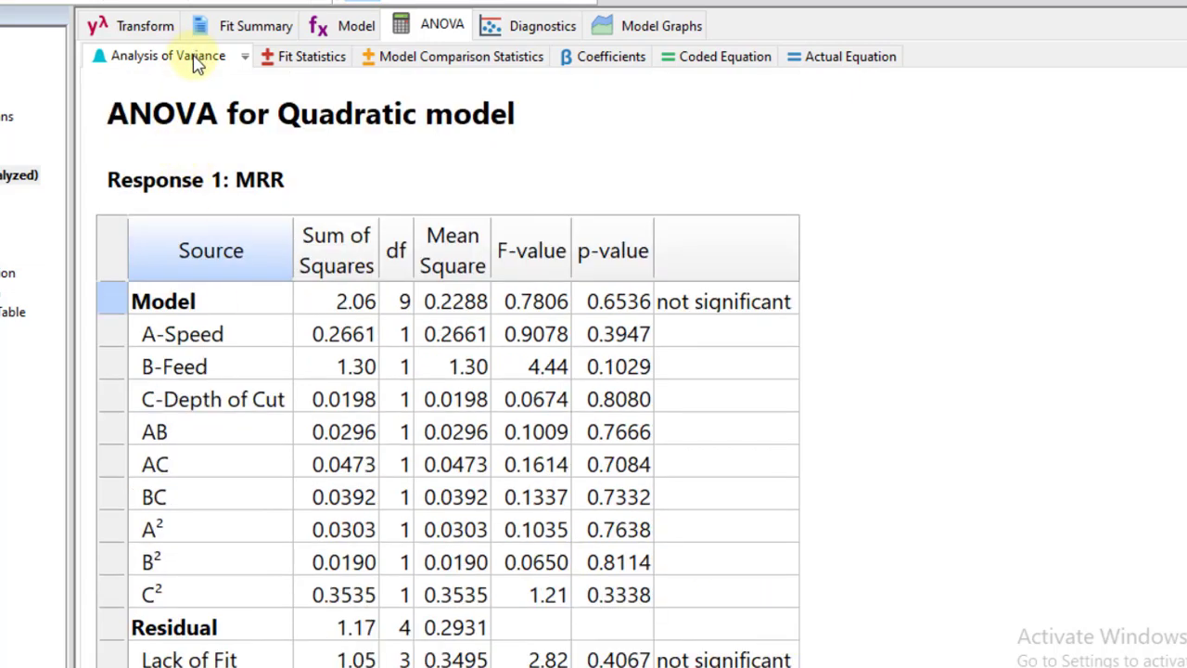
Step: Review the MRR model's coefficients and its final equations in terms of coded and actual factors
left_click(609, 57)
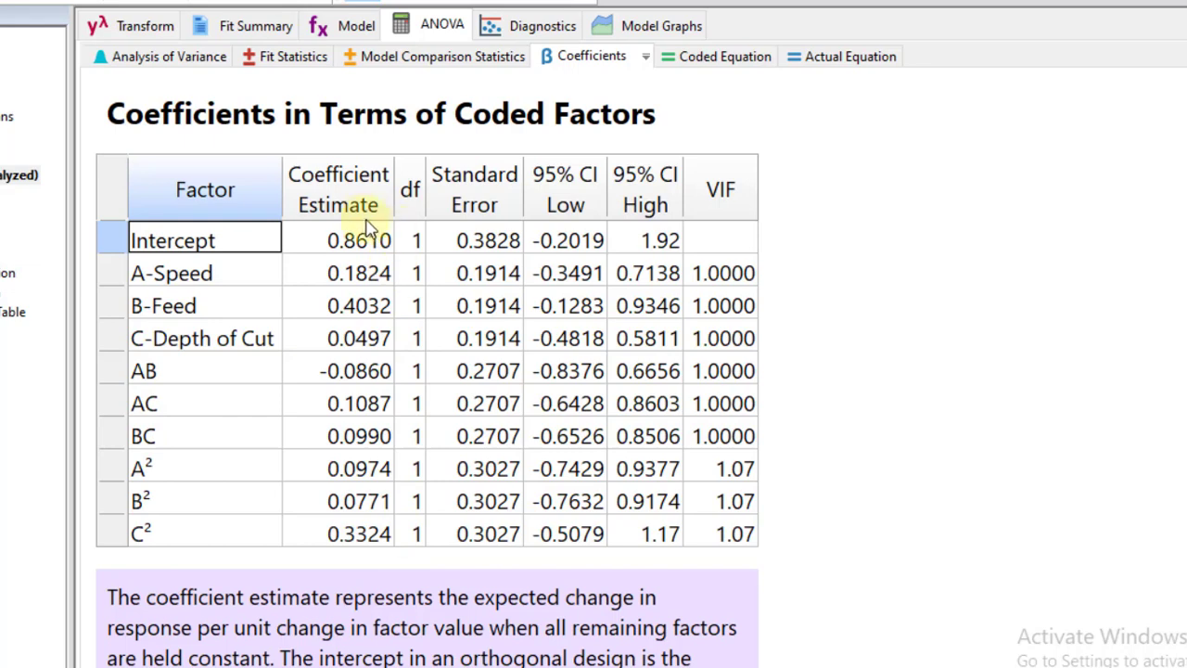
left_click(742, 61)
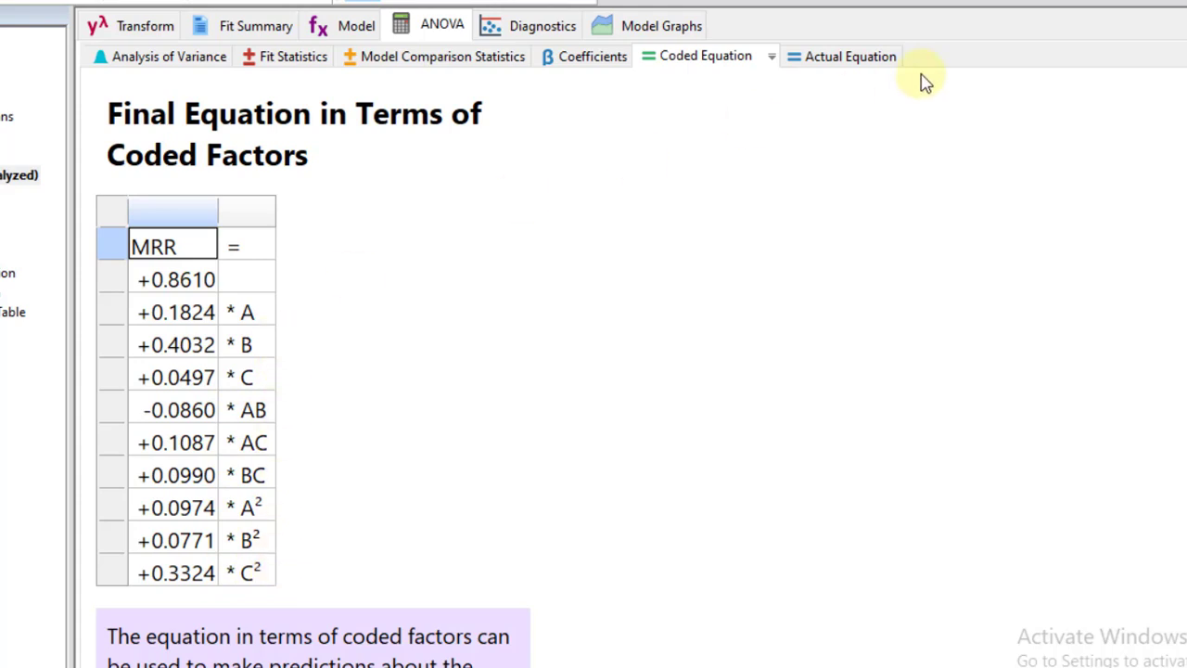
left_click(854, 63)
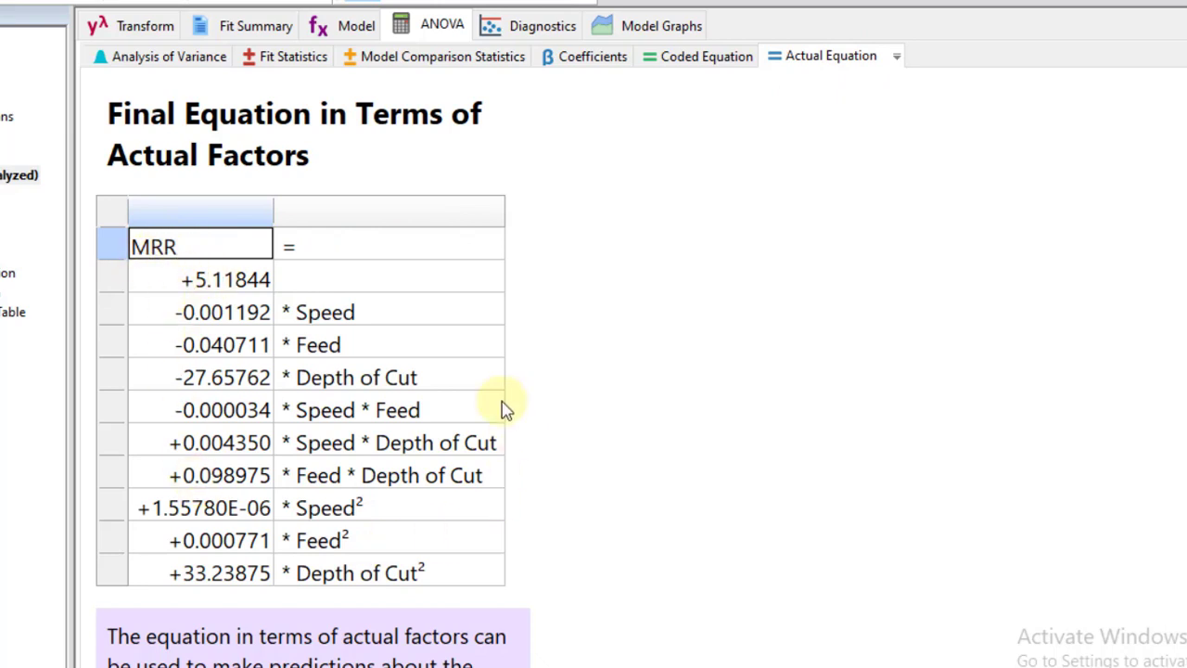
left_click(784, 635)
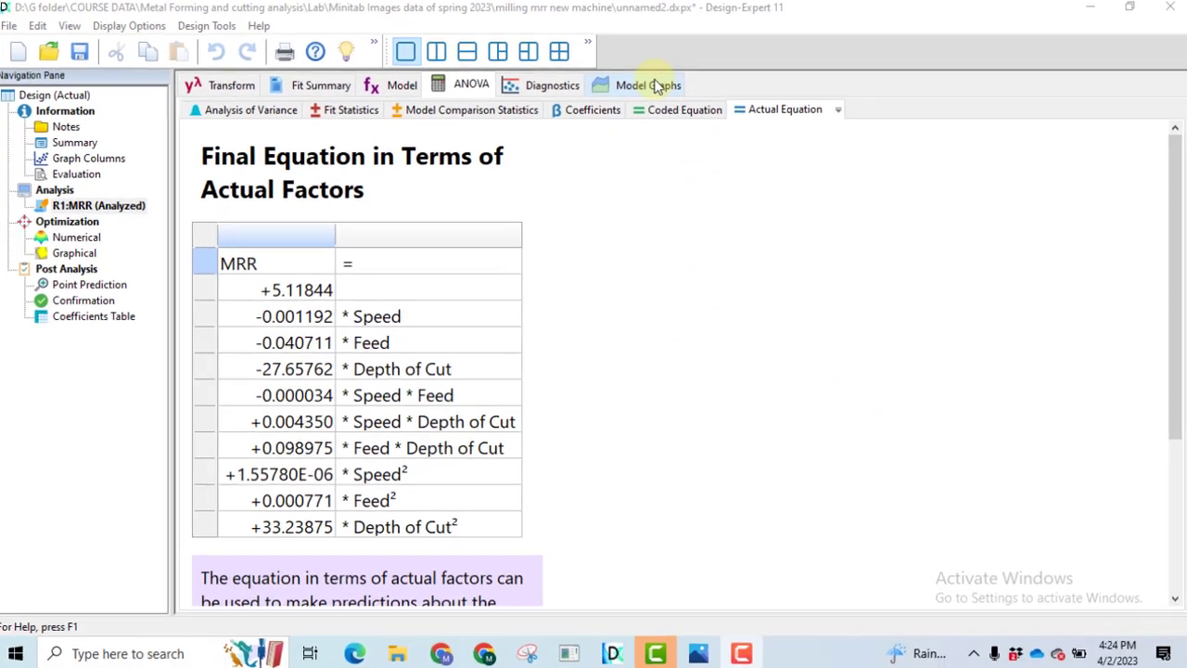
Step: View the Speed–Feed contour graph of MRR with depth of cut varied to 0.4, 0.2 and 0.304 mm
left_click(668, 26)
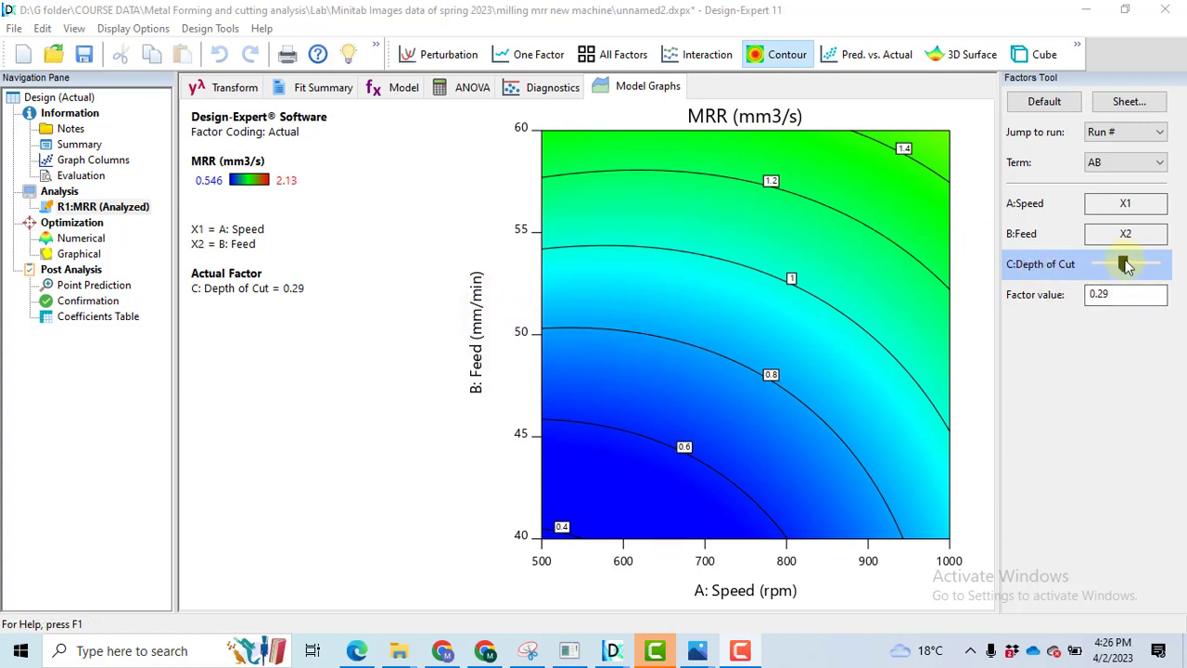
mouse_move(1125, 266)
left_click_drag(1128, 268, 1173, 269)
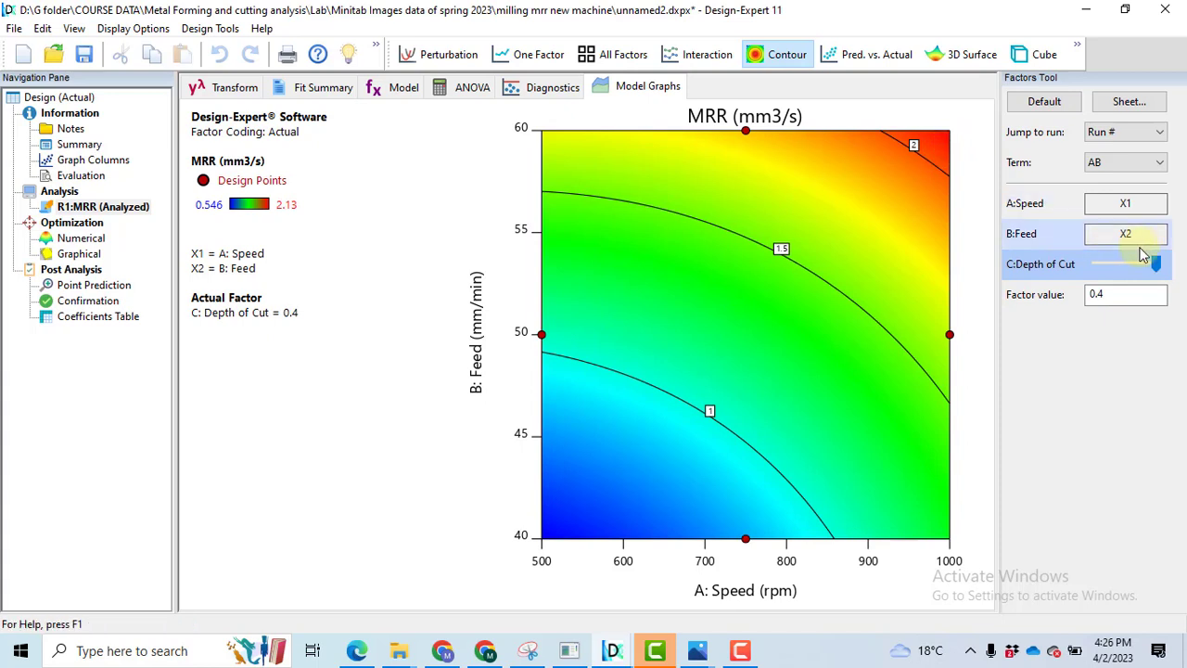
left_click_drag(1157, 266, 1082, 275)
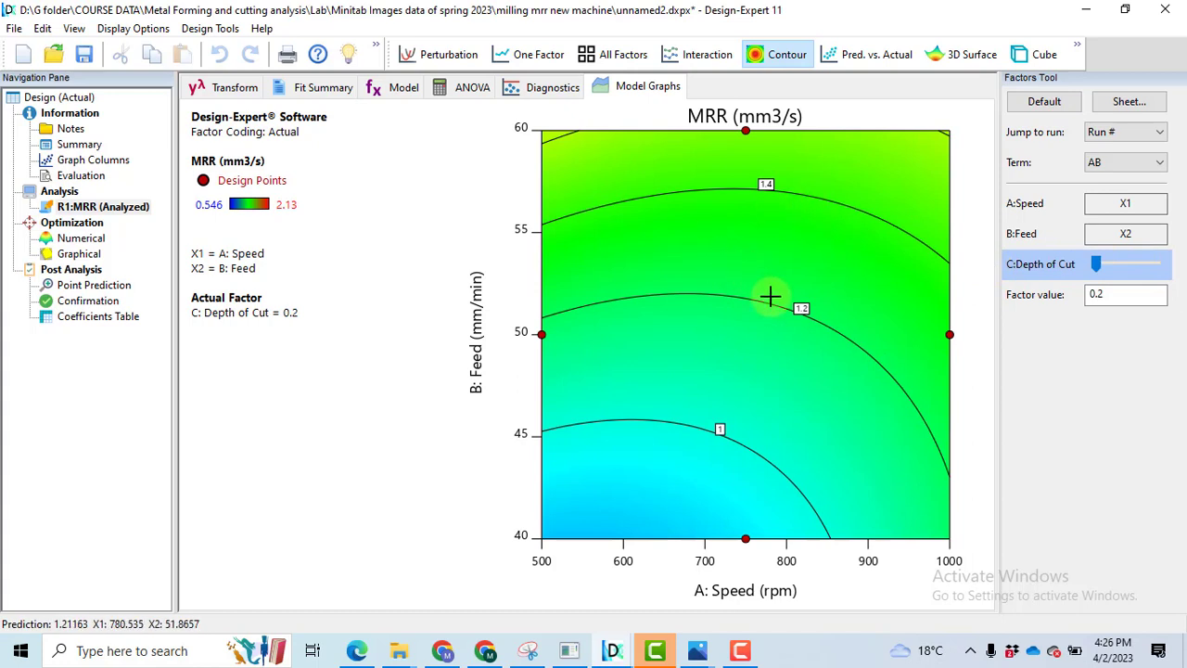
left_click_drag(1096, 264, 1126, 266)
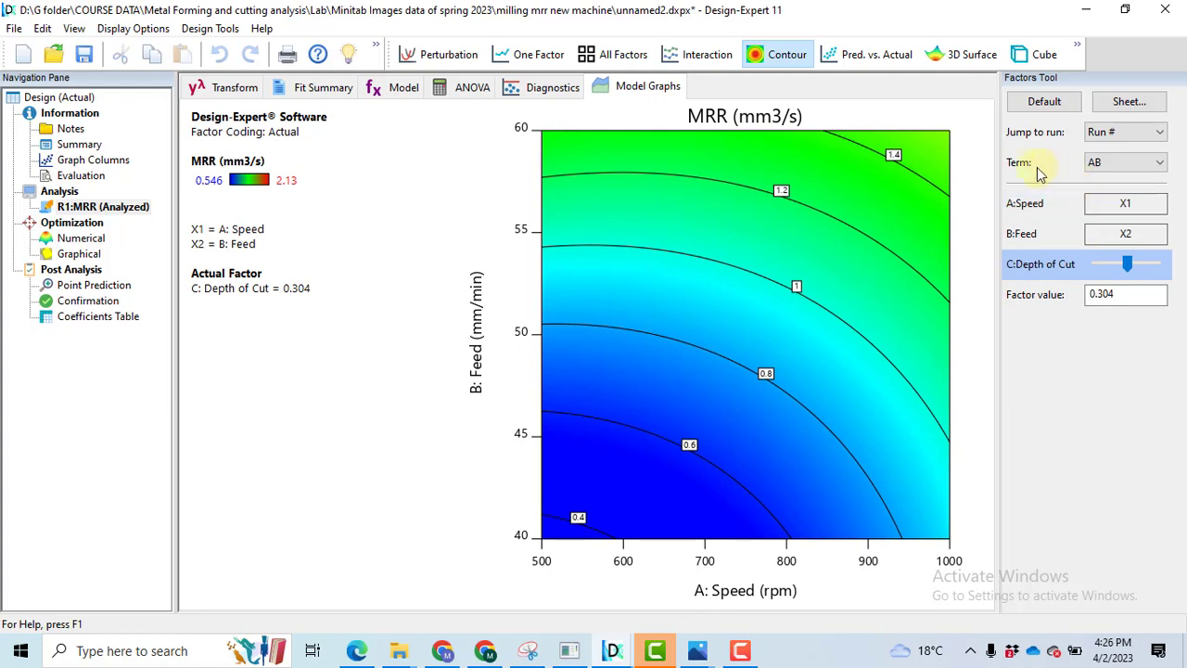
Step: Switch the contour graph to term AC and compare MRR at feeds of 40 and 60 mm/min
left_click(1157, 163)
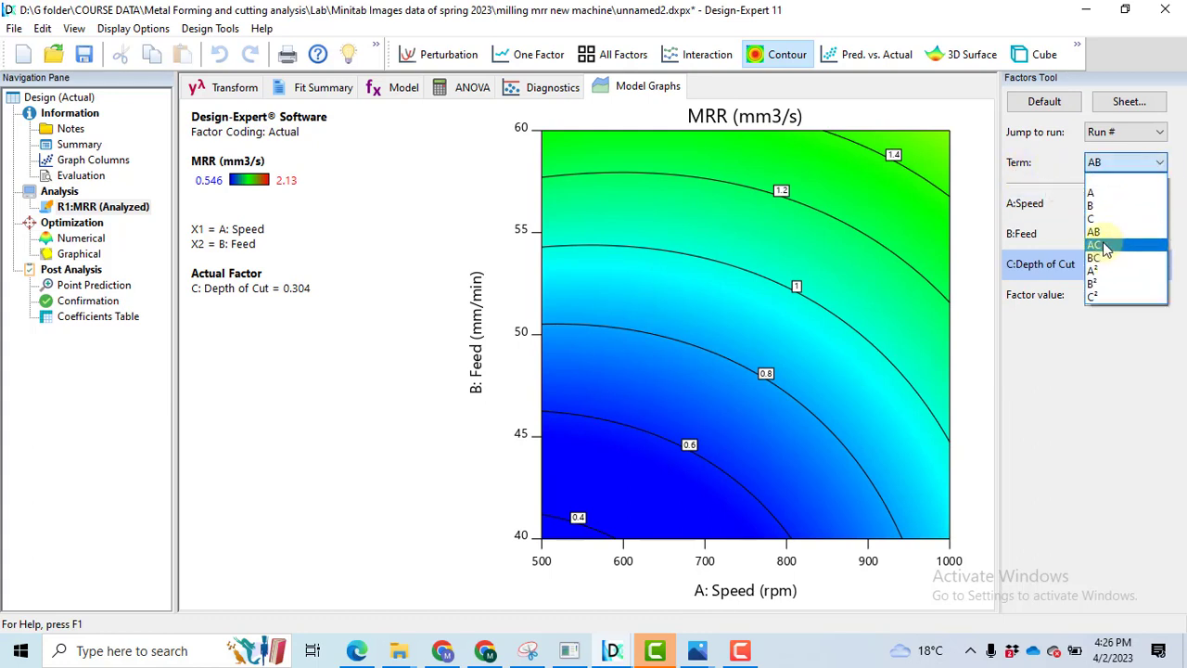
left_click(1108, 245)
left_click_drag(1127, 242, 1095, 242)
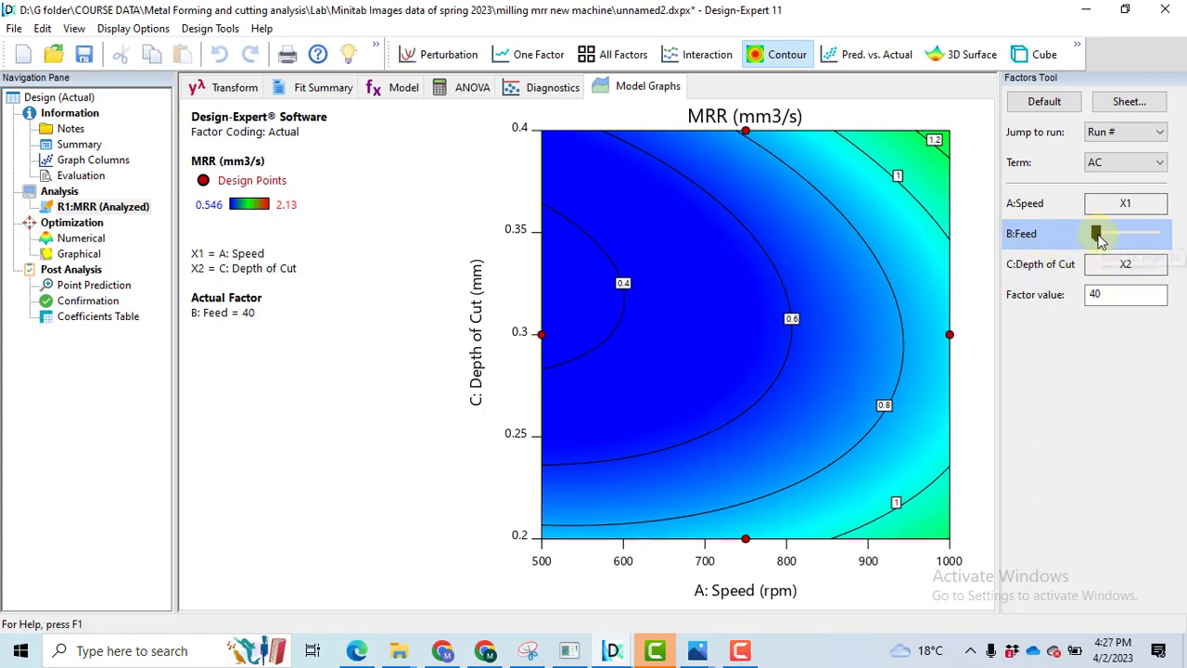
left_click_drag(1099, 239, 1176, 243)
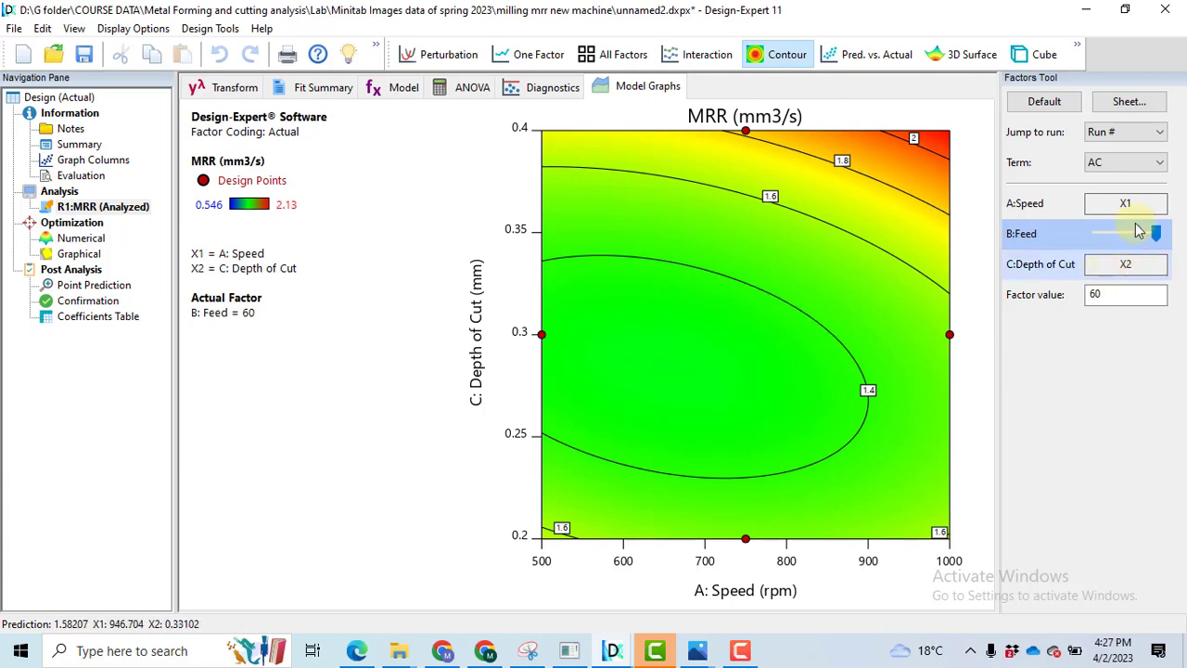
left_click(742, 655)
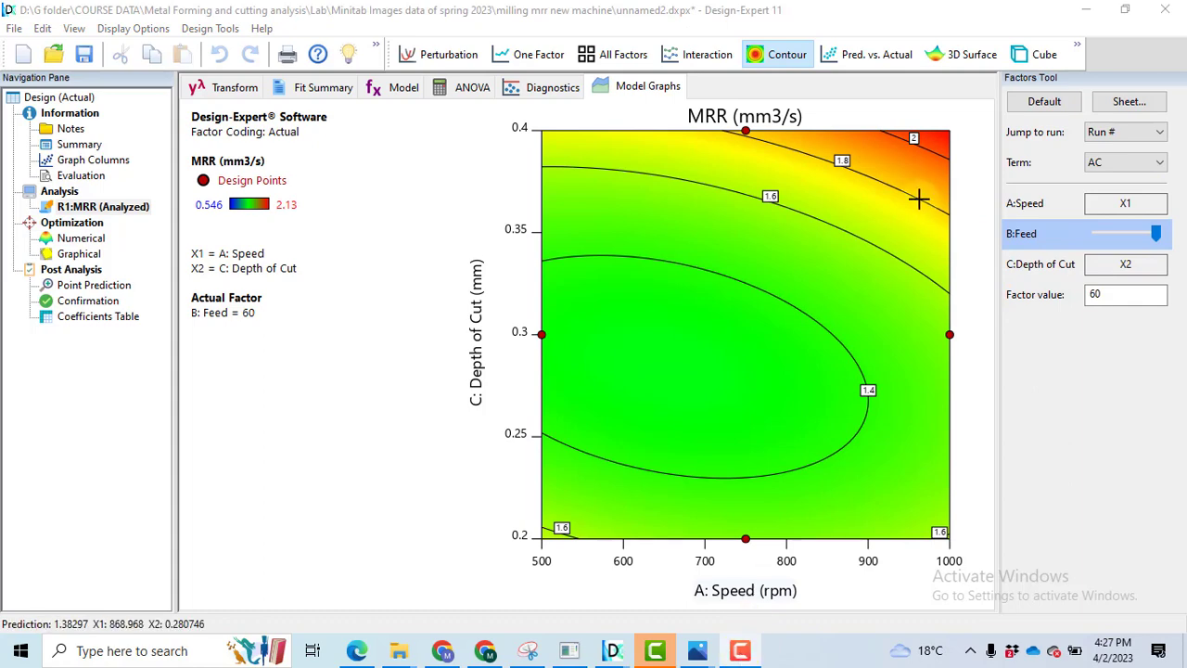
Step: Display the AC term as a 3D surface and compare MRR at feeds of 40 and 60 mm/min
left_click(964, 57)
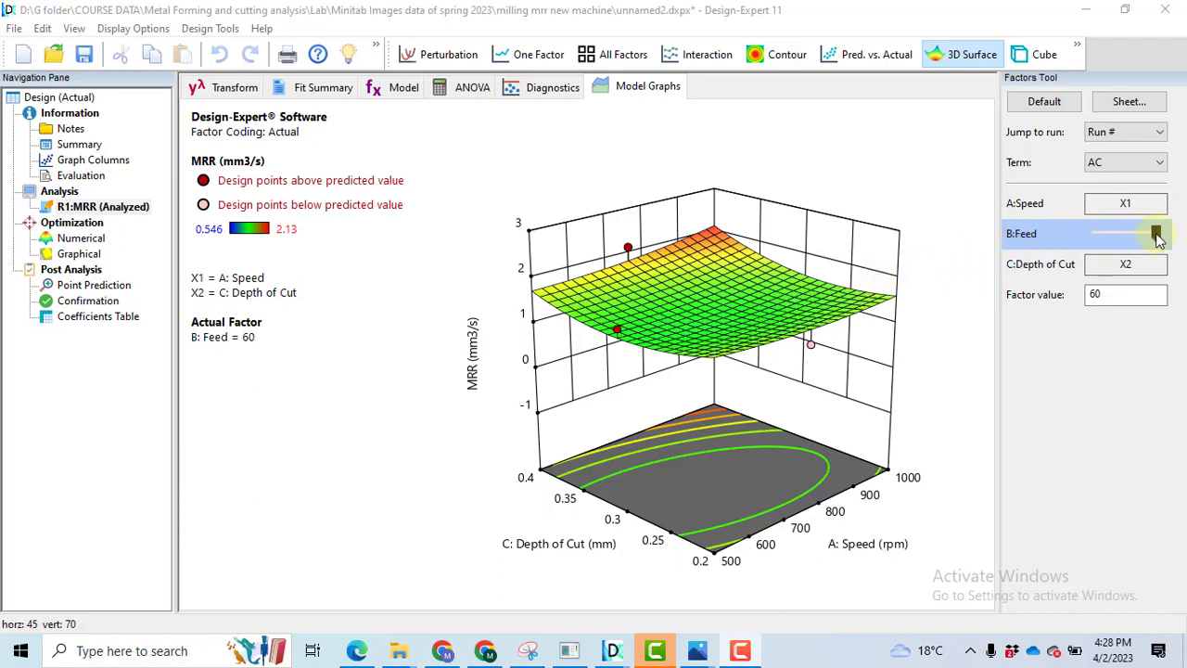
left_click_drag(1155, 233, 1077, 236)
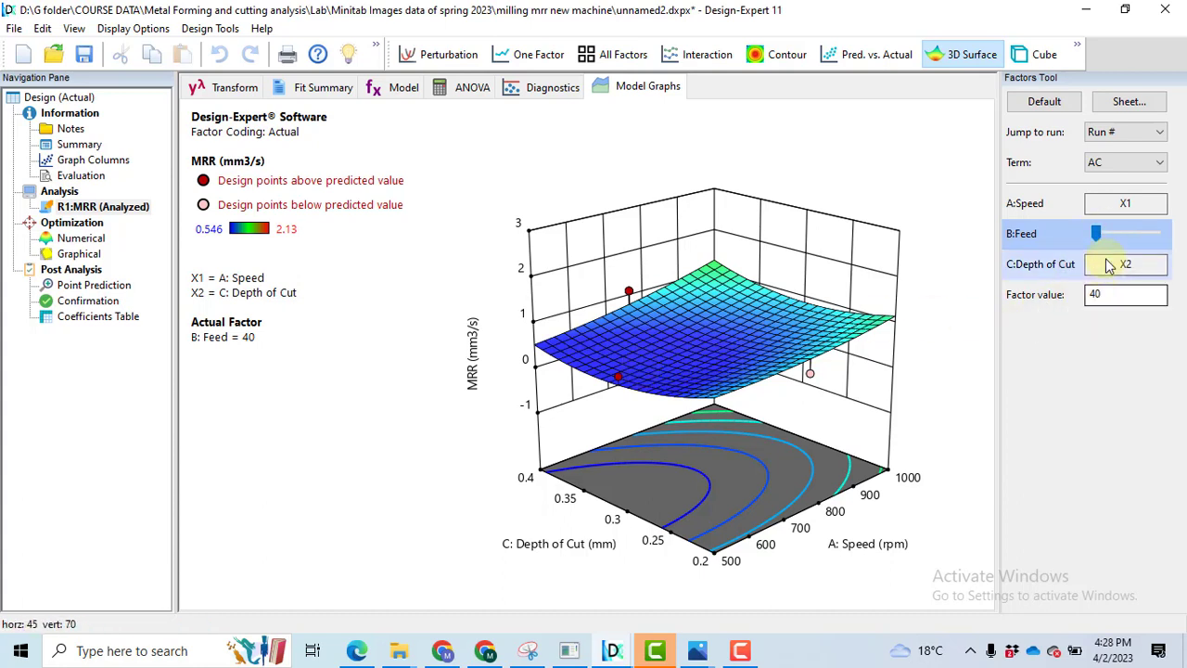
left_click_drag(1100, 235, 1154, 242)
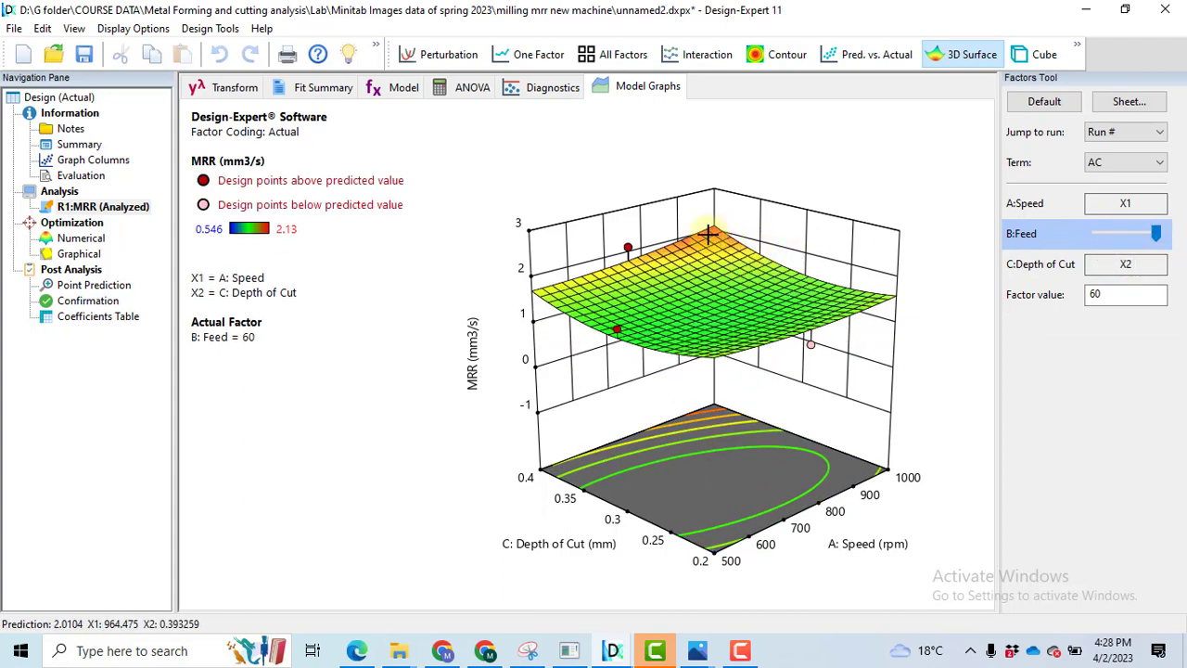
left_click_drag(714, 229, 719, 223)
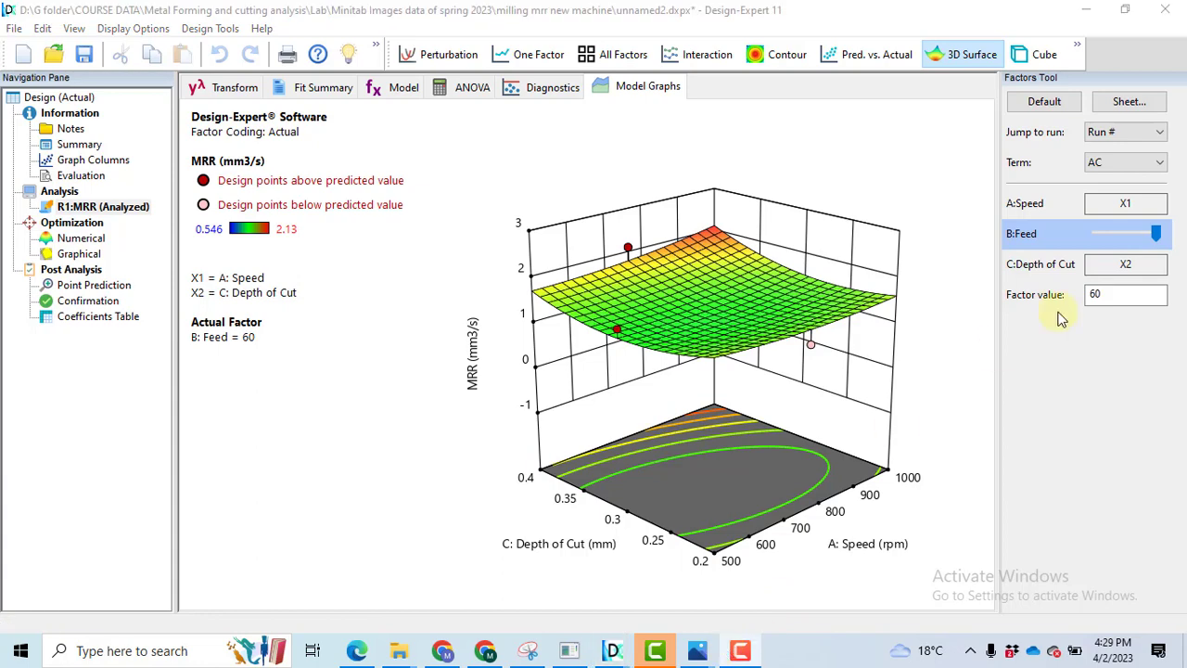
Step: Switch the 3D surface to term BC and compare MRR at speeds of 1000 and 500 rpm
left_click(1142, 167)
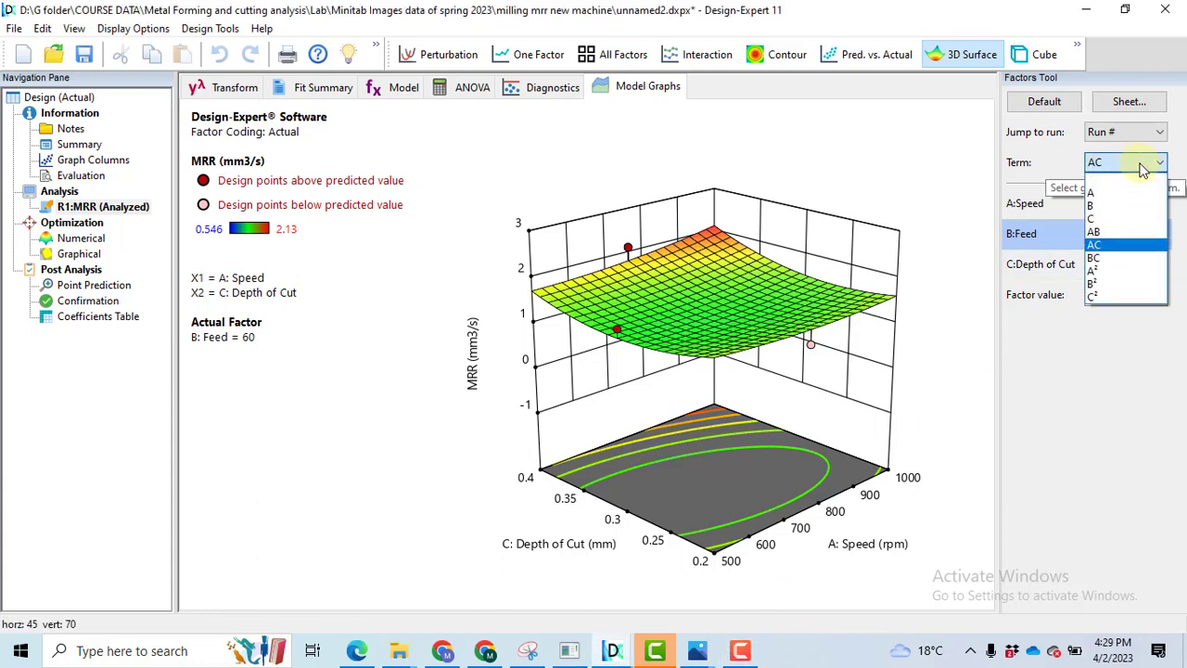
left_click(1108, 256)
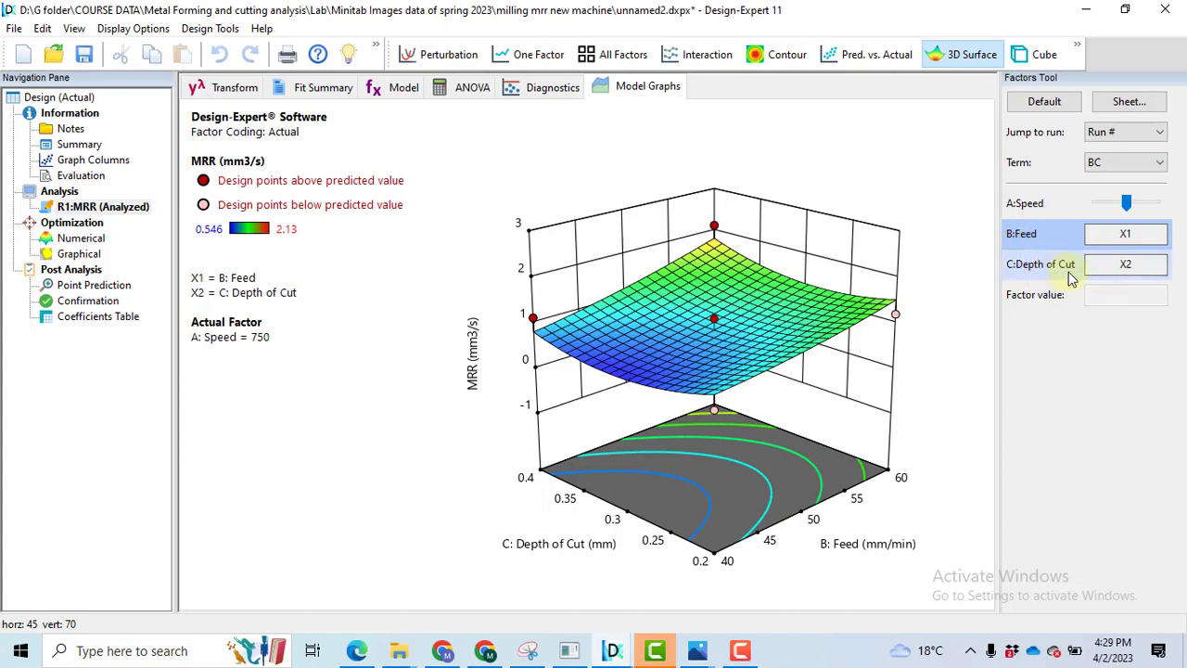
left_click(1126, 204)
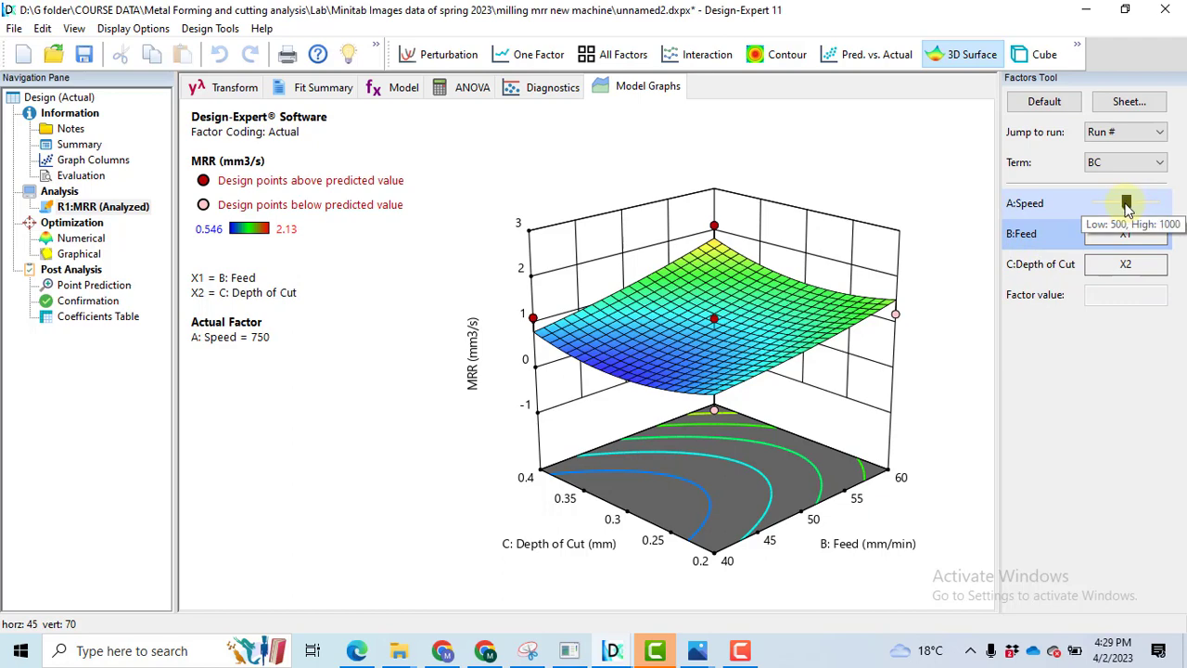
left_click_drag(1126, 206, 1171, 210)
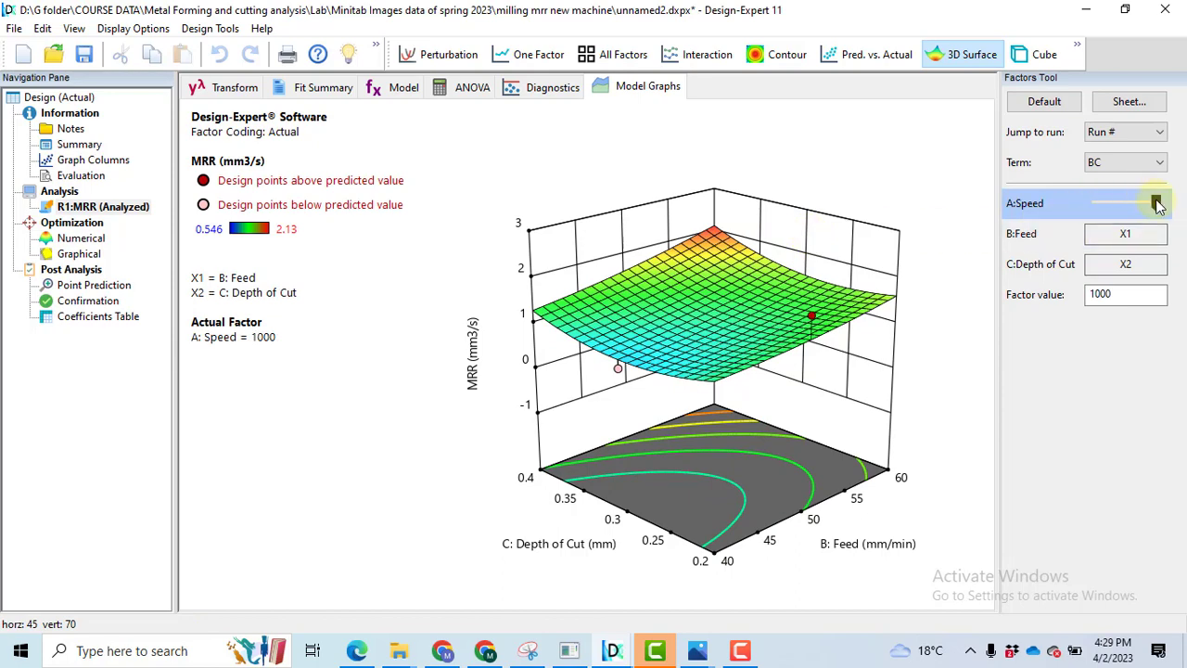
left_click_drag(1158, 206, 1096, 208)
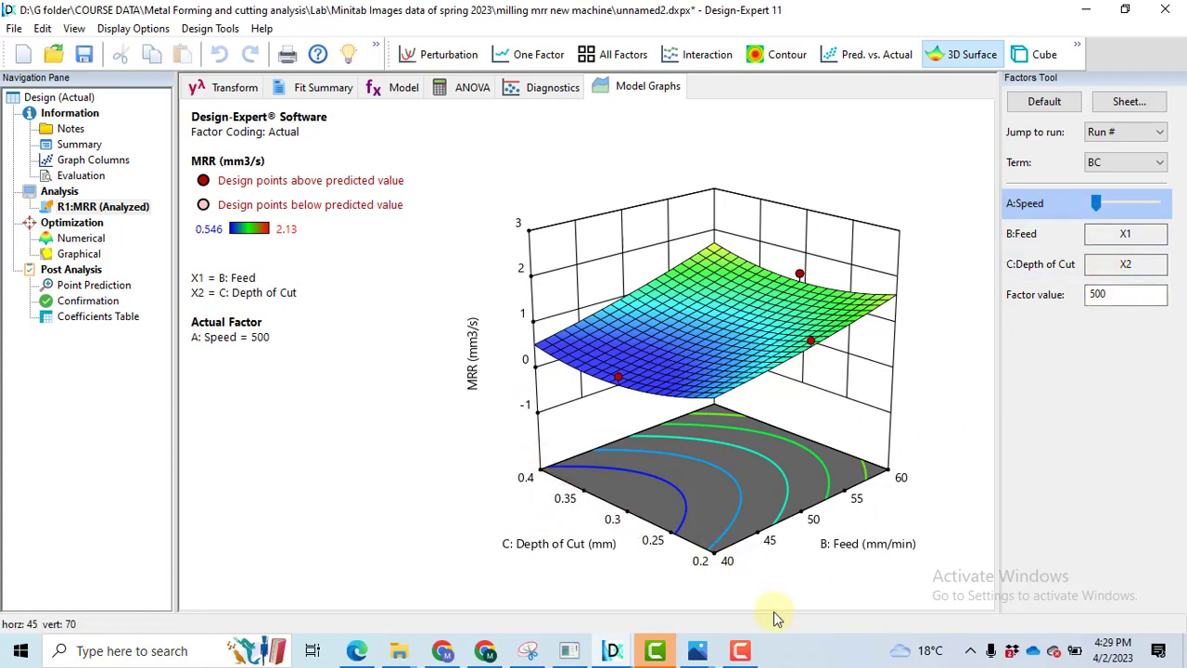
Step: Display the cube graph of predicted MRR for speed, feed and depth of cut
left_click(1045, 54)
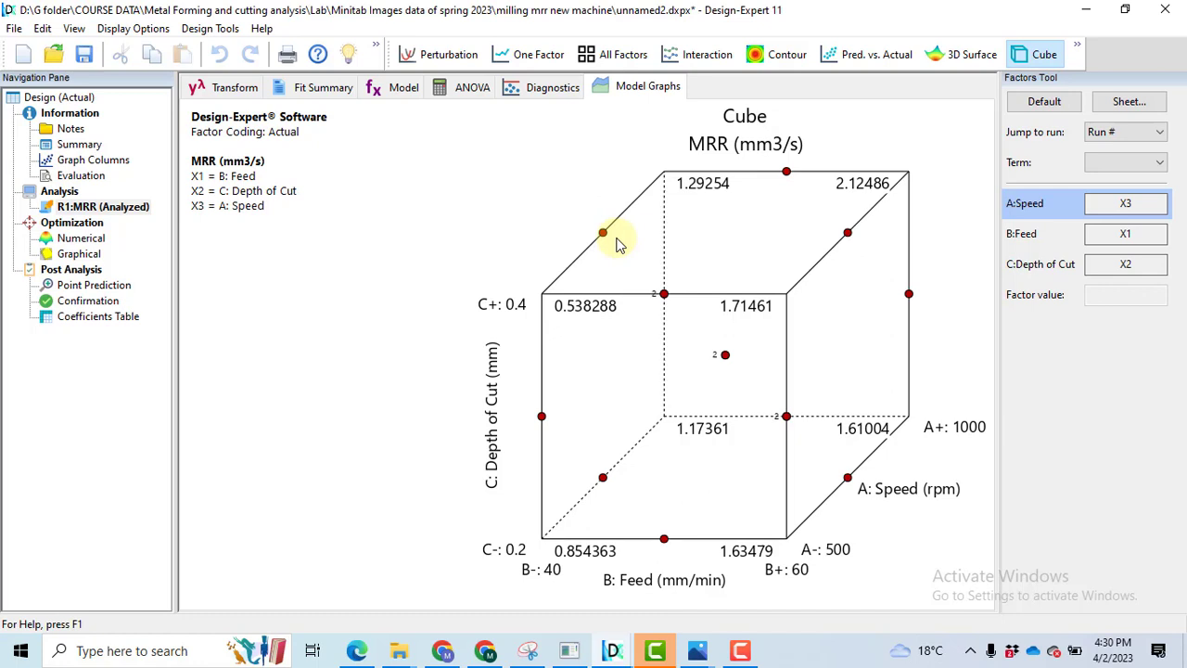
Step: Set the numerical optimization goal for MRR to maximize
left_click(77, 239)
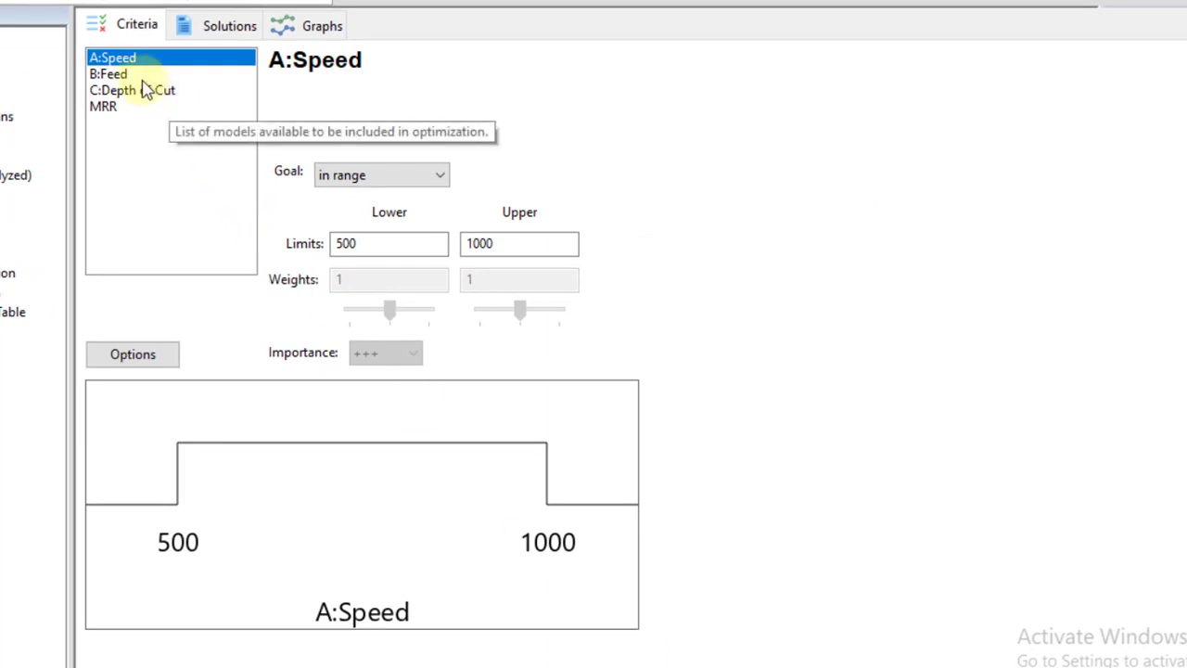
left_click(103, 110)
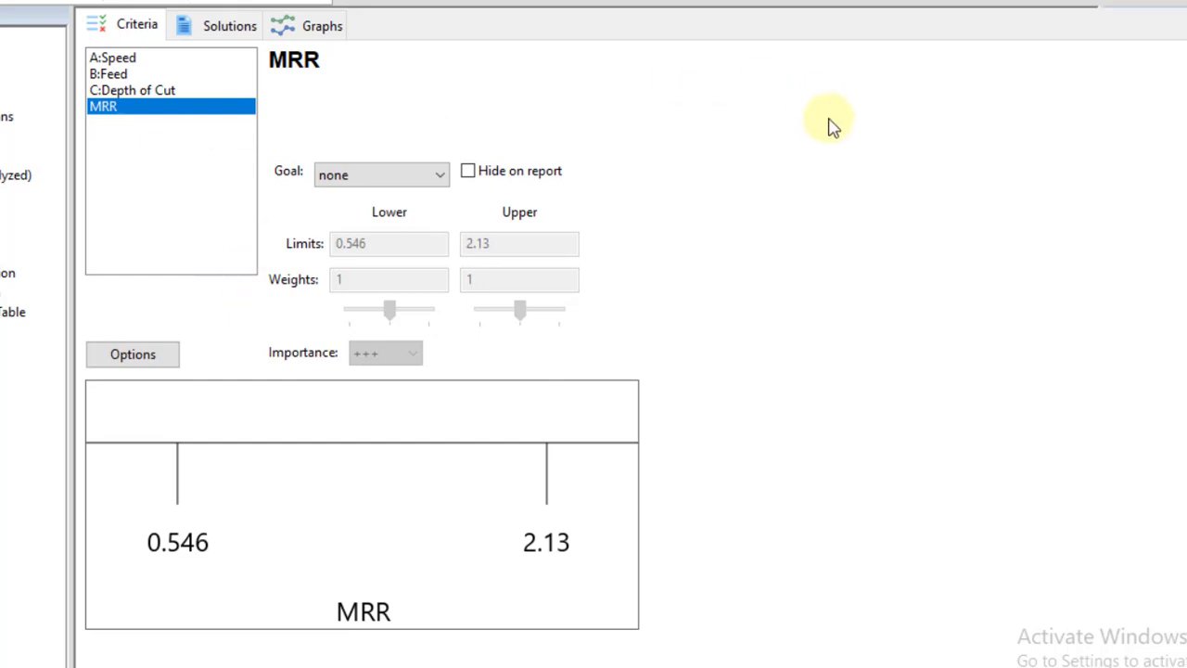
left_click(440, 176)
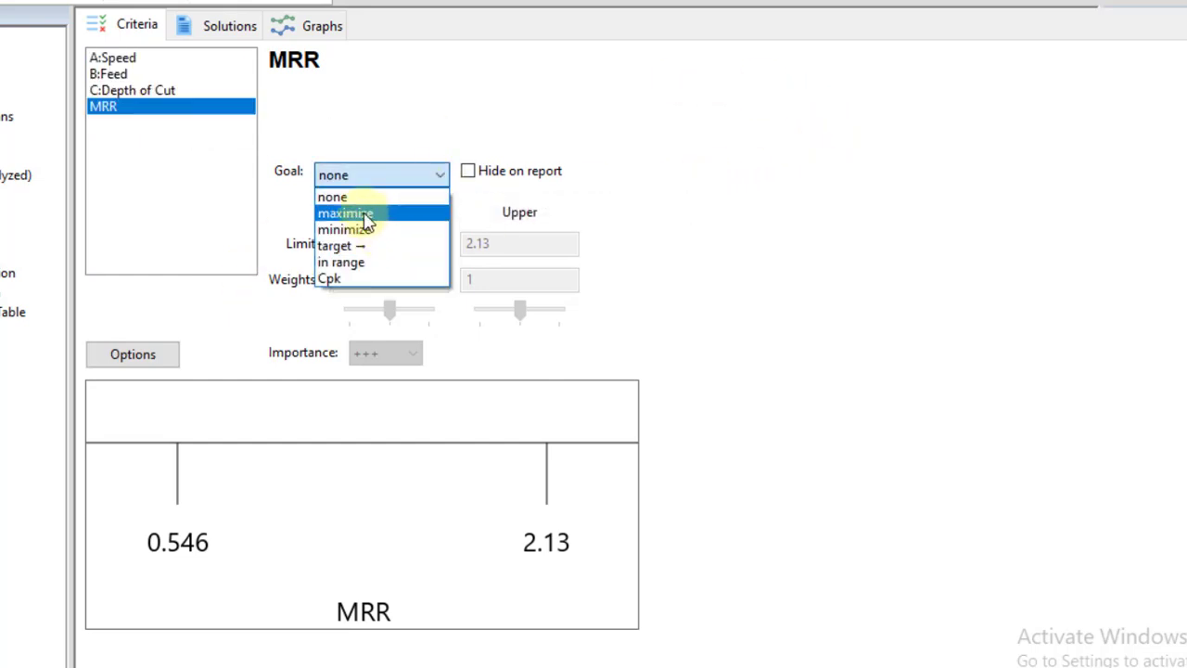
left_click(367, 215)
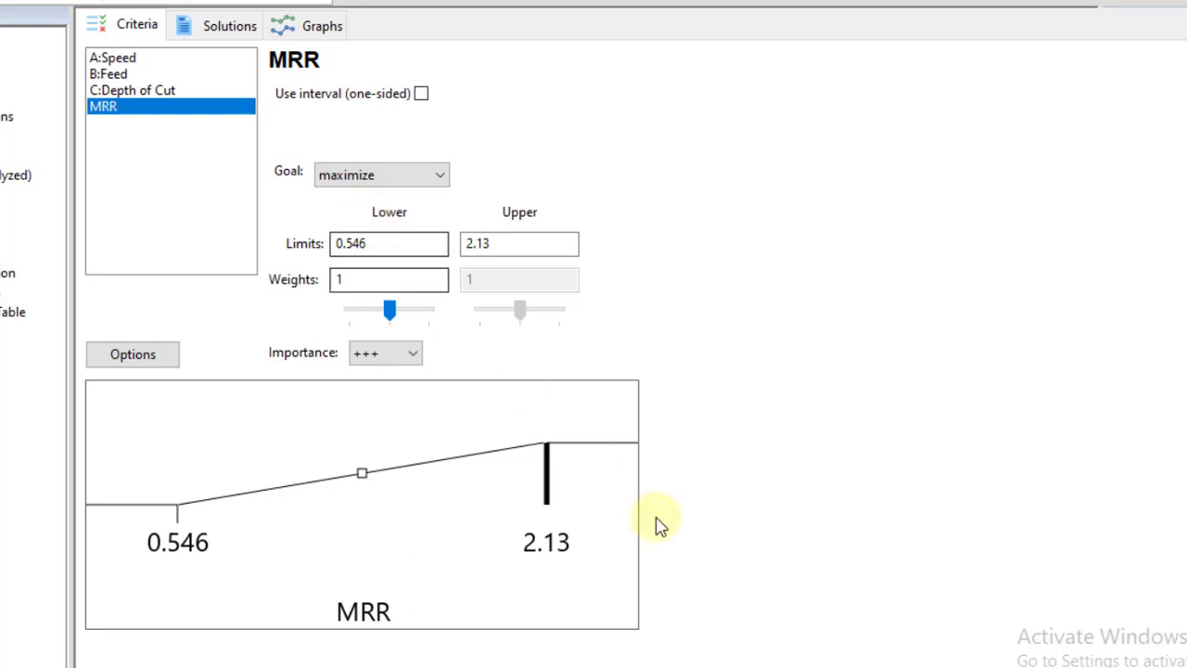
Step: Review the numerical optimization's constraints and its list of solutions with their desirability
left_click(222, 43)
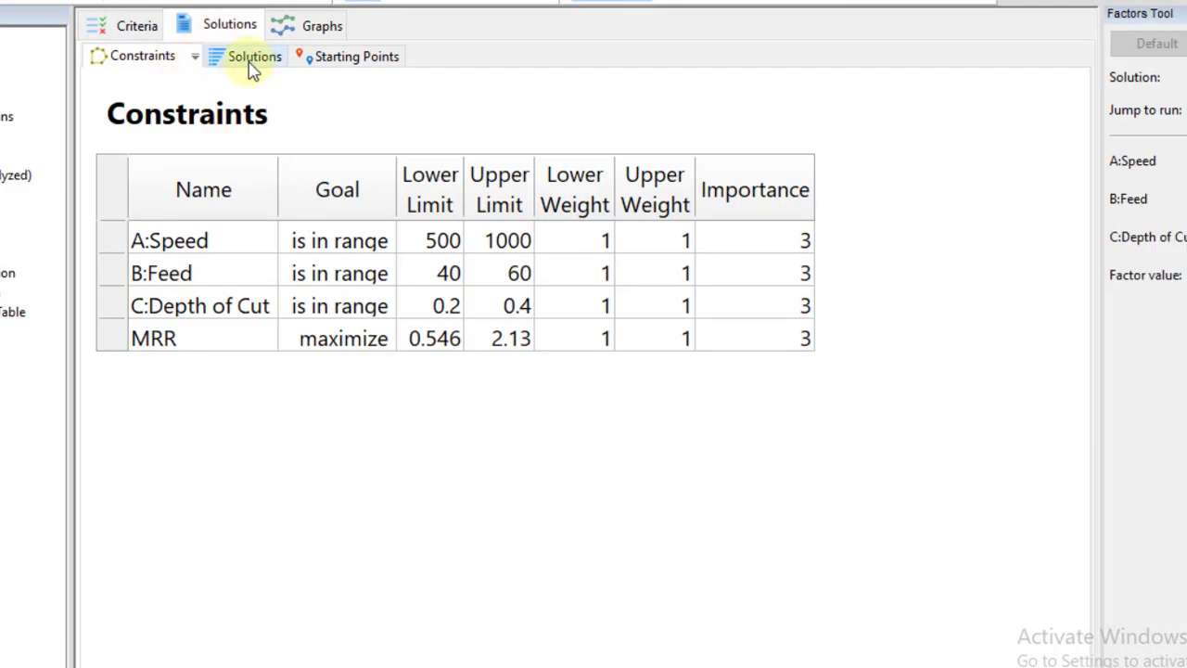
left_click(256, 61)
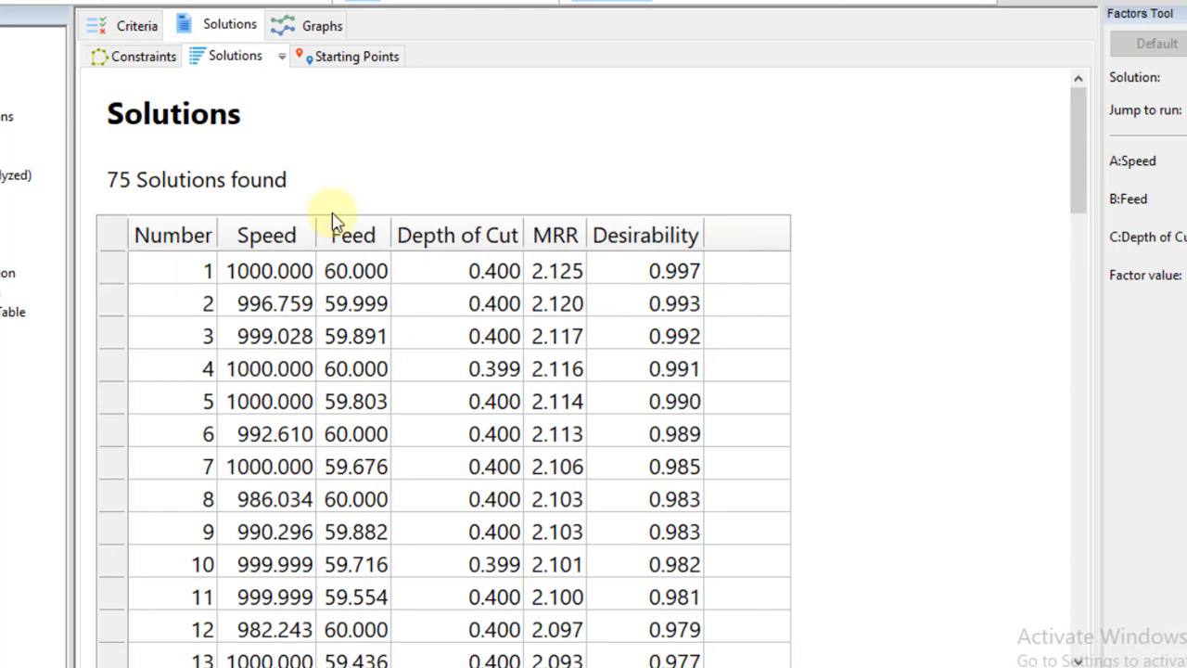
left_click(135, 65)
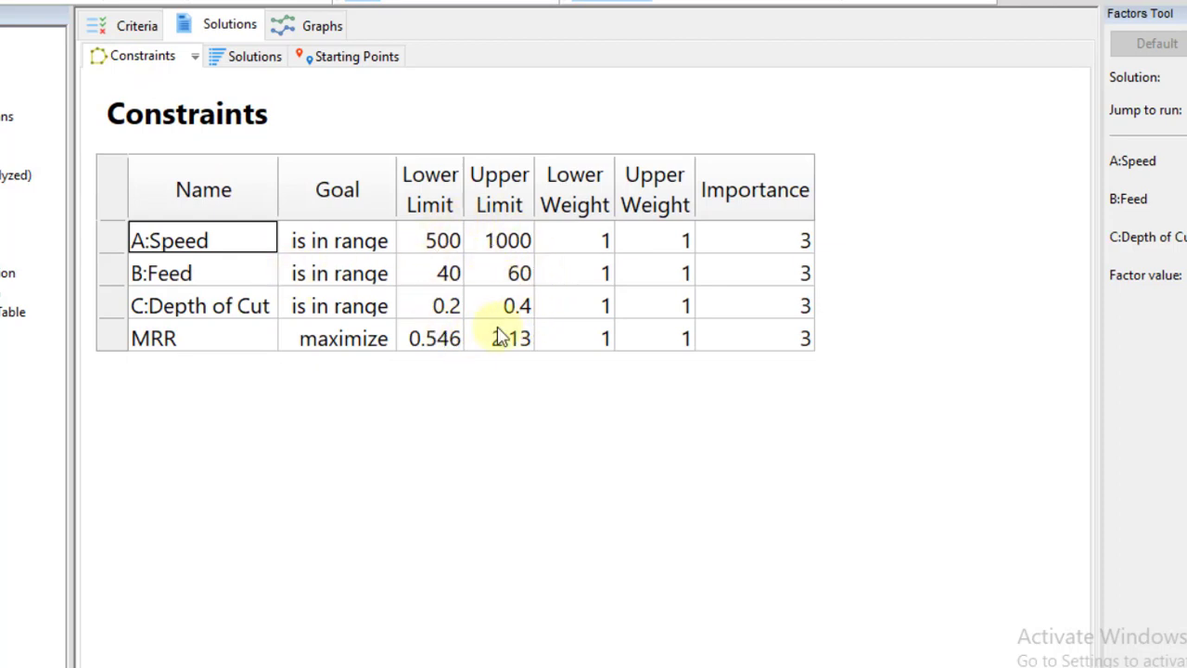
Step: Display the optimization contour graphs of desirability and MRR, and switch them from term AB to AC
left_click(332, 30)
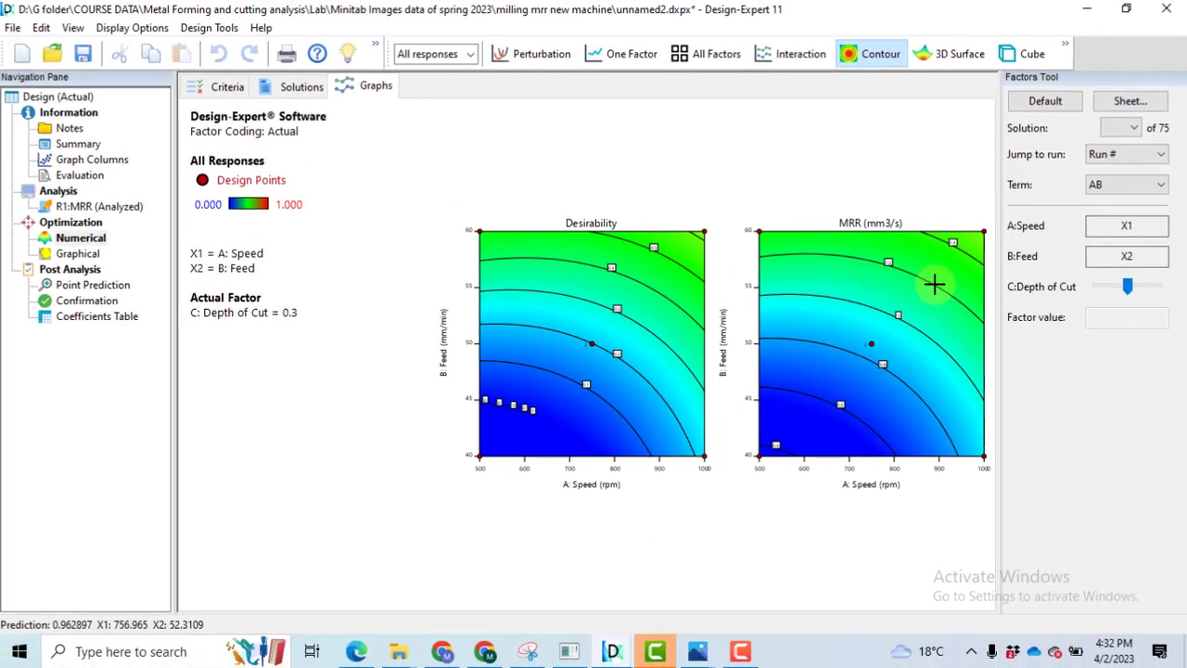
scroll(957, 268, "up", 3)
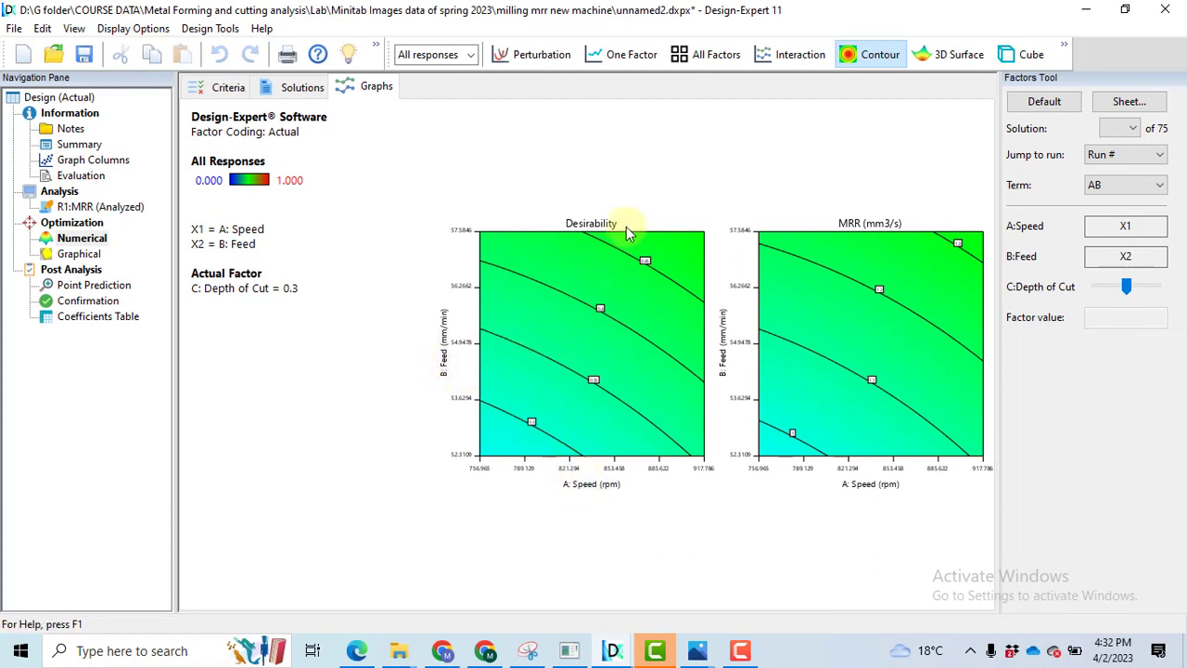
left_click(1159, 185)
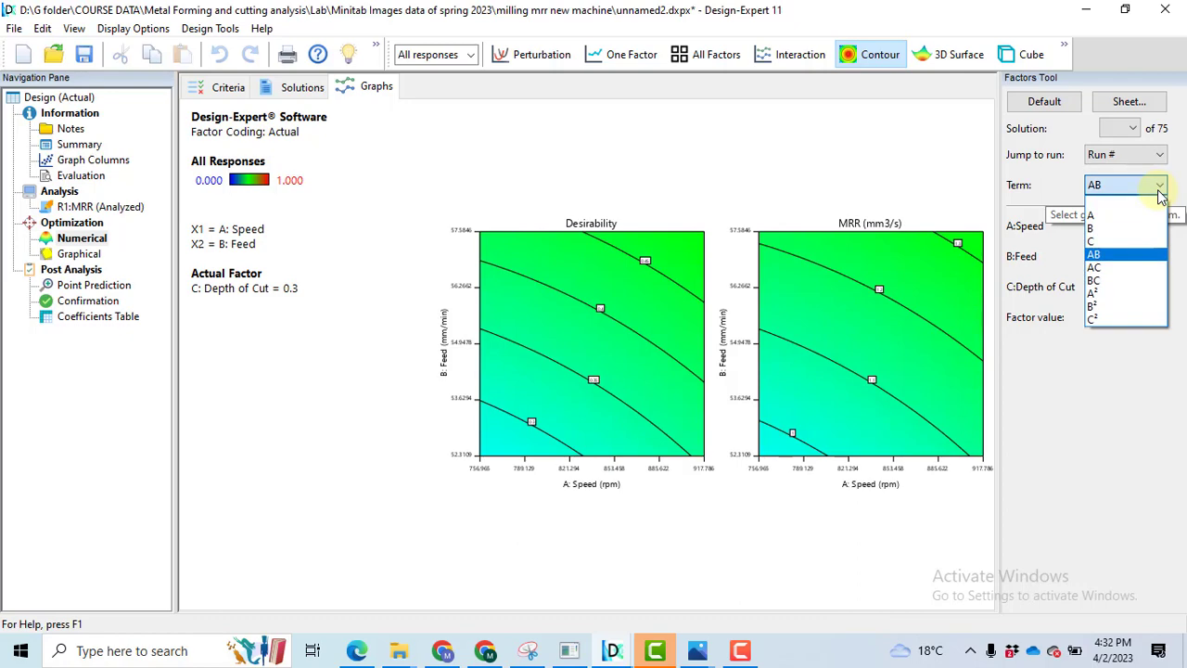
left_click(1118, 269)
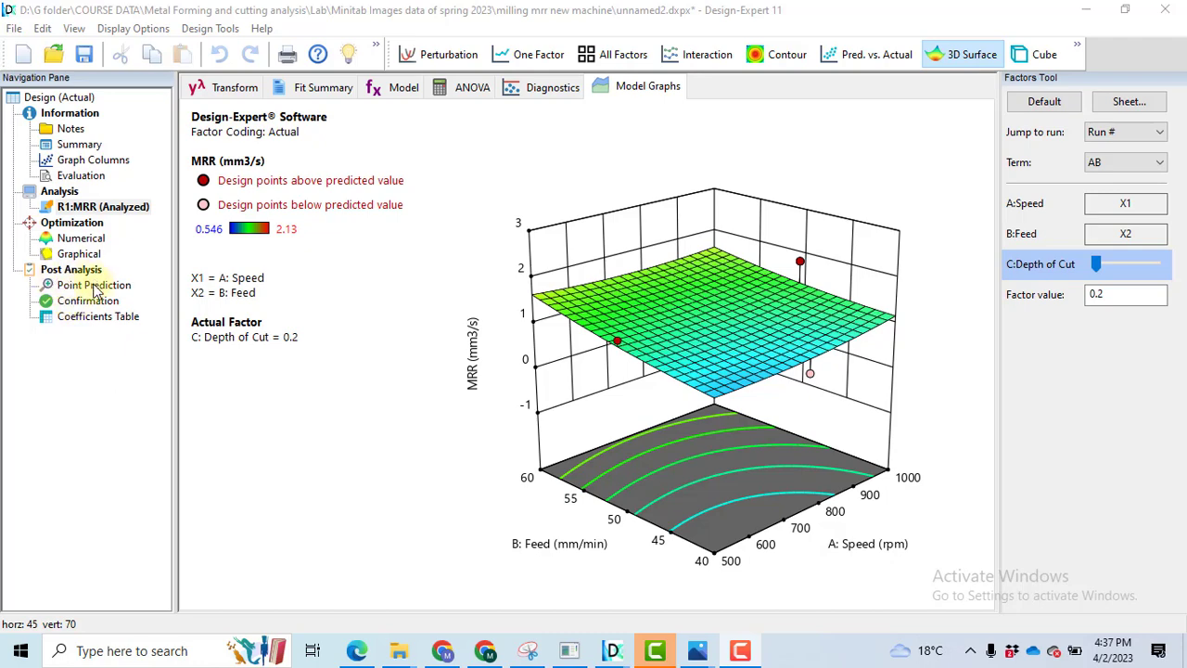
Step: View the point prediction factors and open the confirmation analysis for MRR
left_click(84, 287)
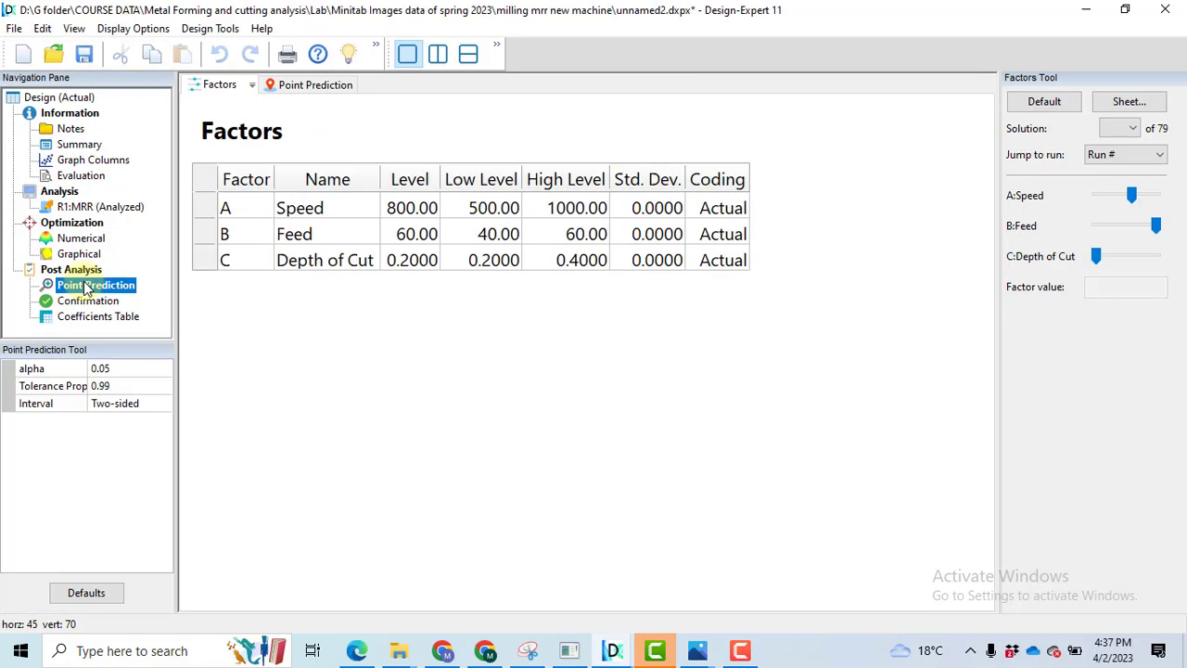
left_click(86, 303)
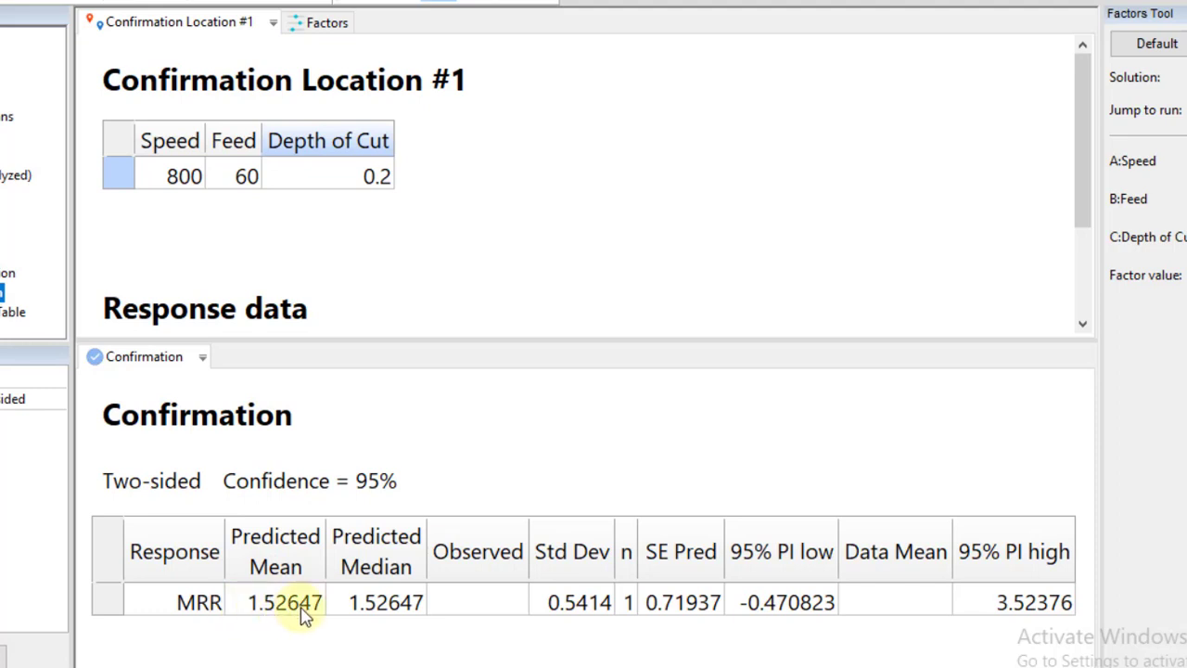
Step: Set the confirmation location's speed to 100 and depth of cut to 0.3, and check the predicted mean MRR
left_click(190, 189)
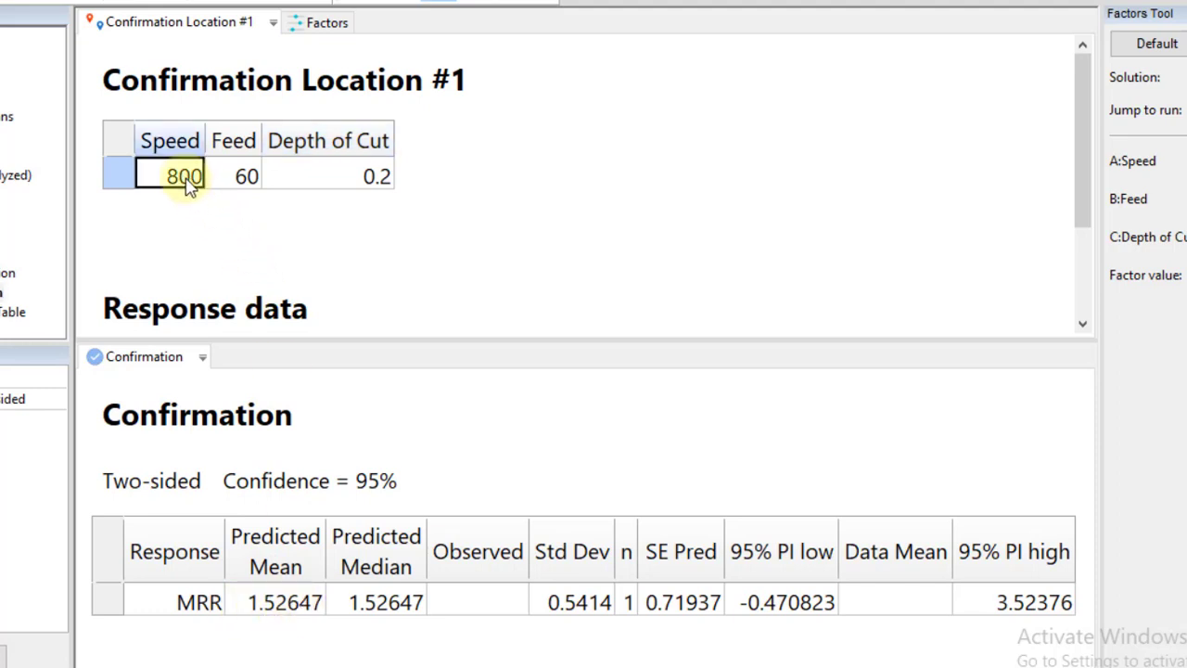
type("1")
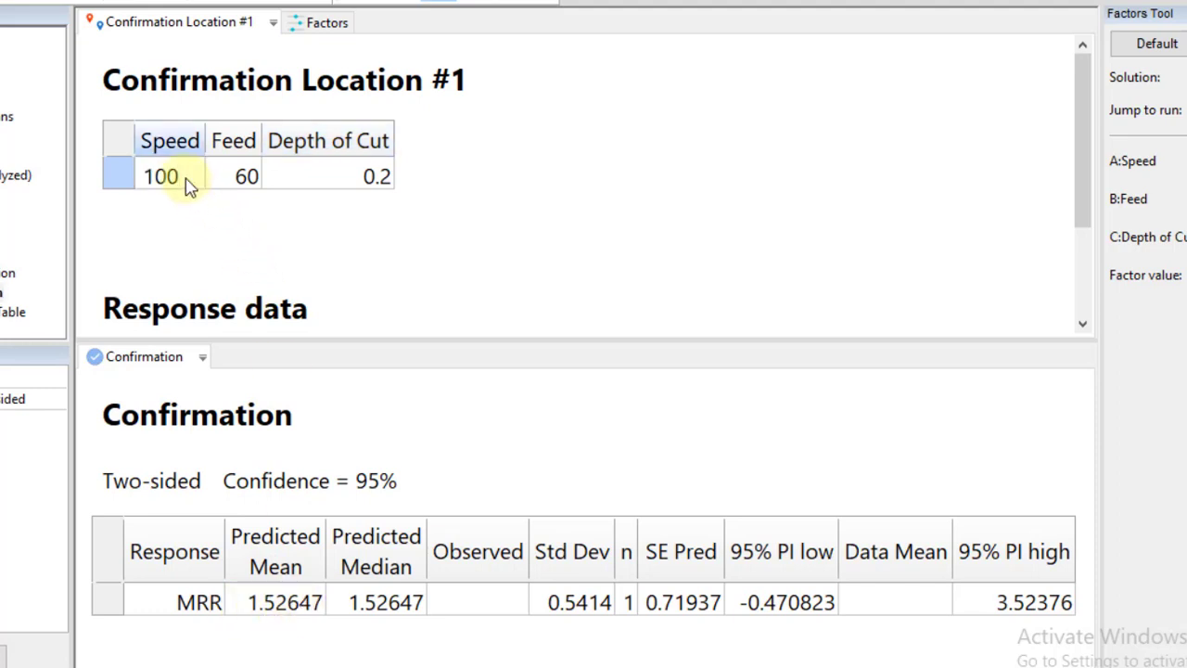
type("00")
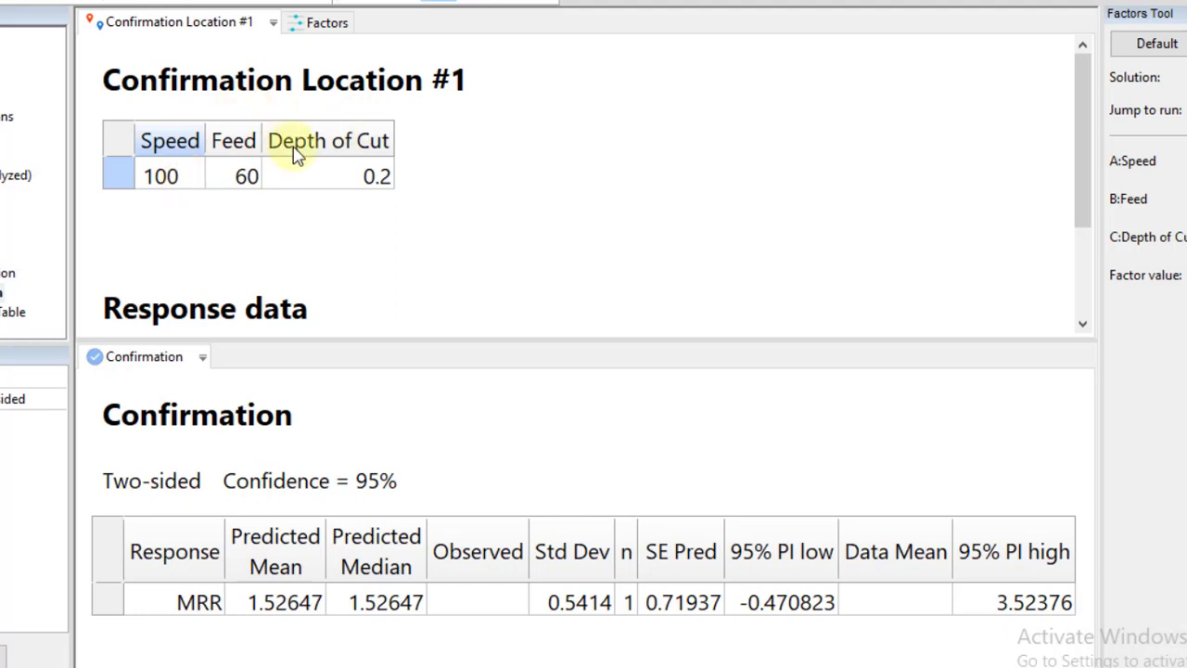
left_click(370, 186)
type("0")
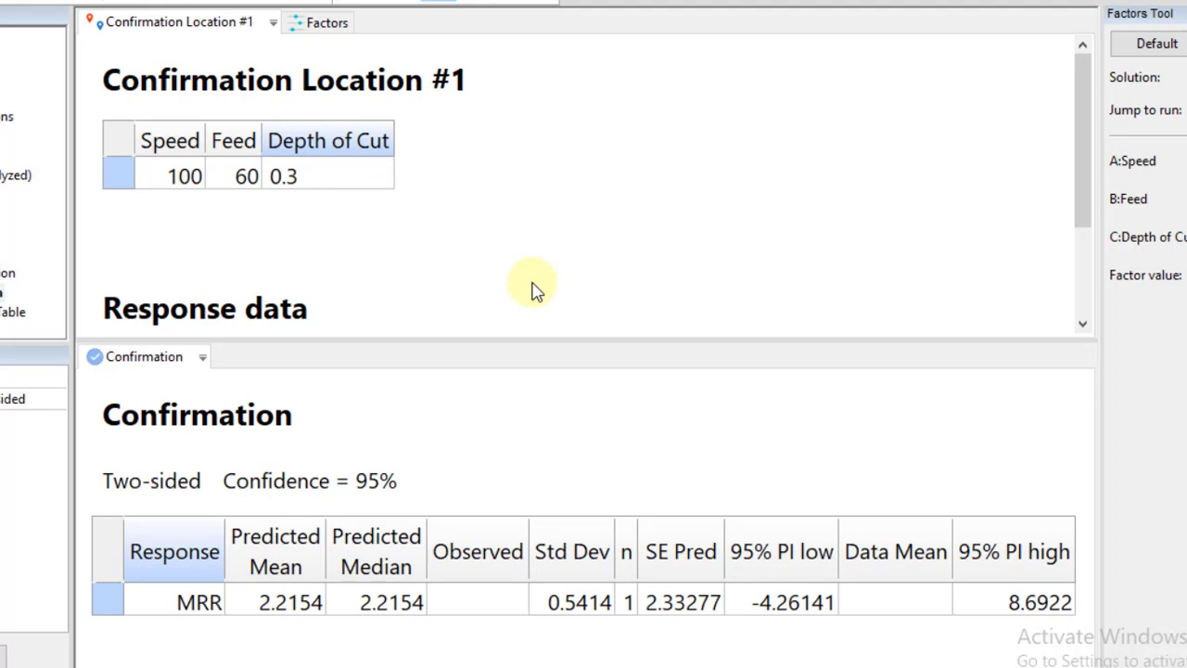
left_click(278, 655)
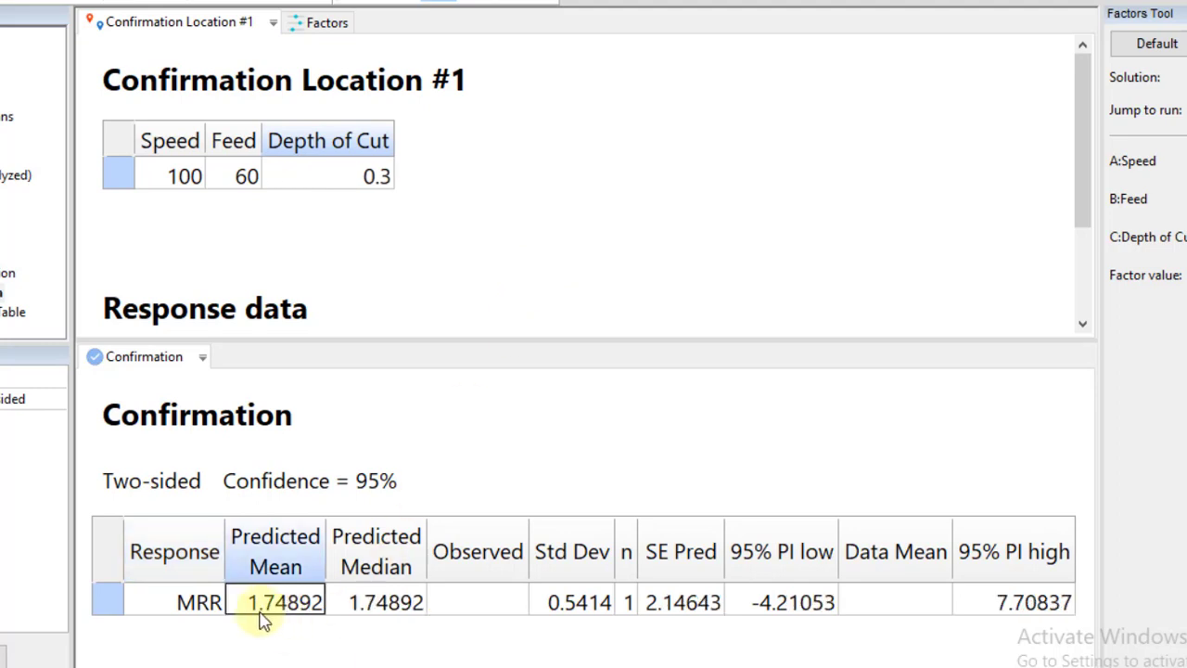
Step: Set the confirmation location's depth of cut to 0.4 and speed to 1000, and check the predicted mean MRR
double_click(364, 185)
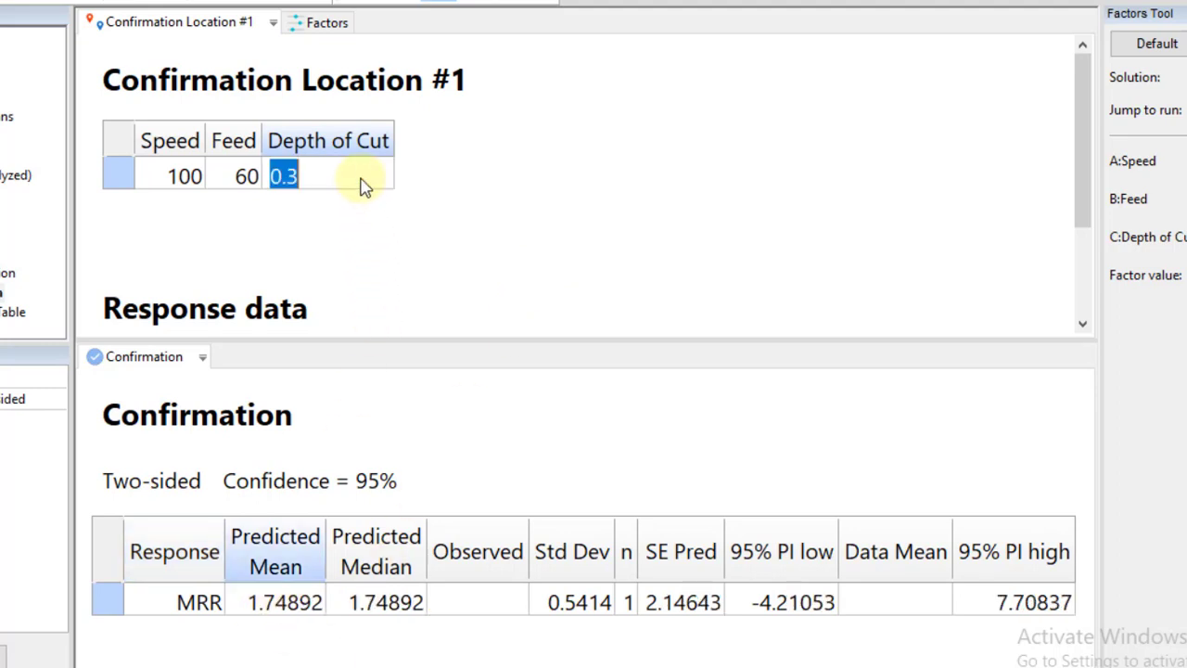
type("0.4")
key("Return")
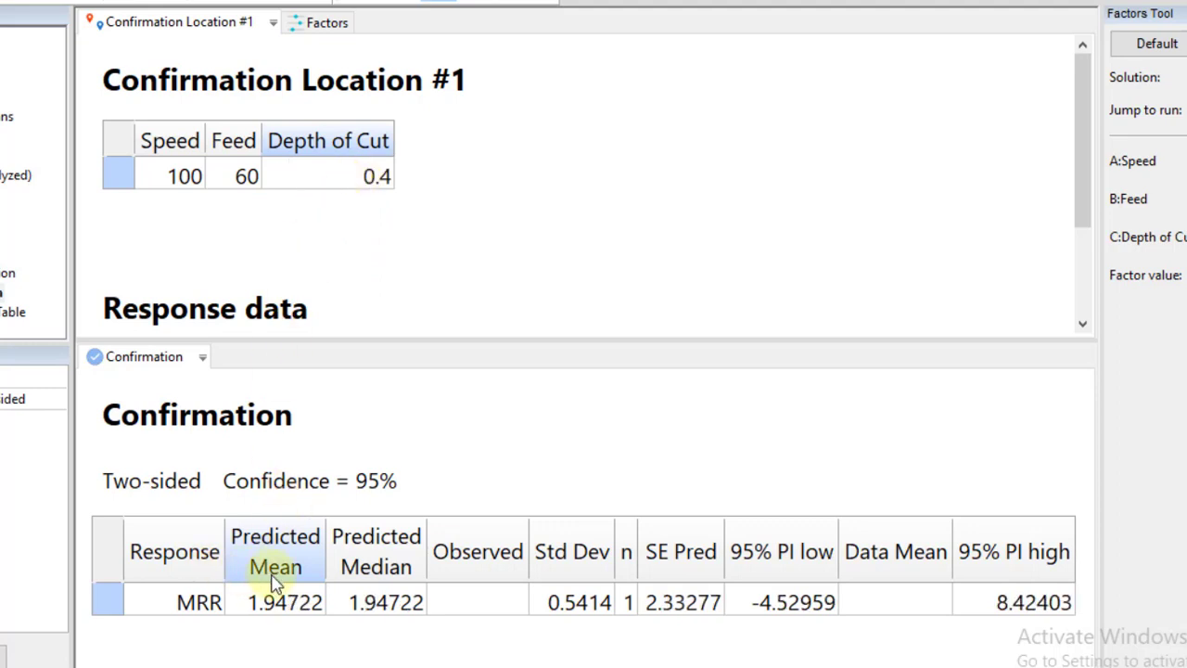
left_click(196, 185)
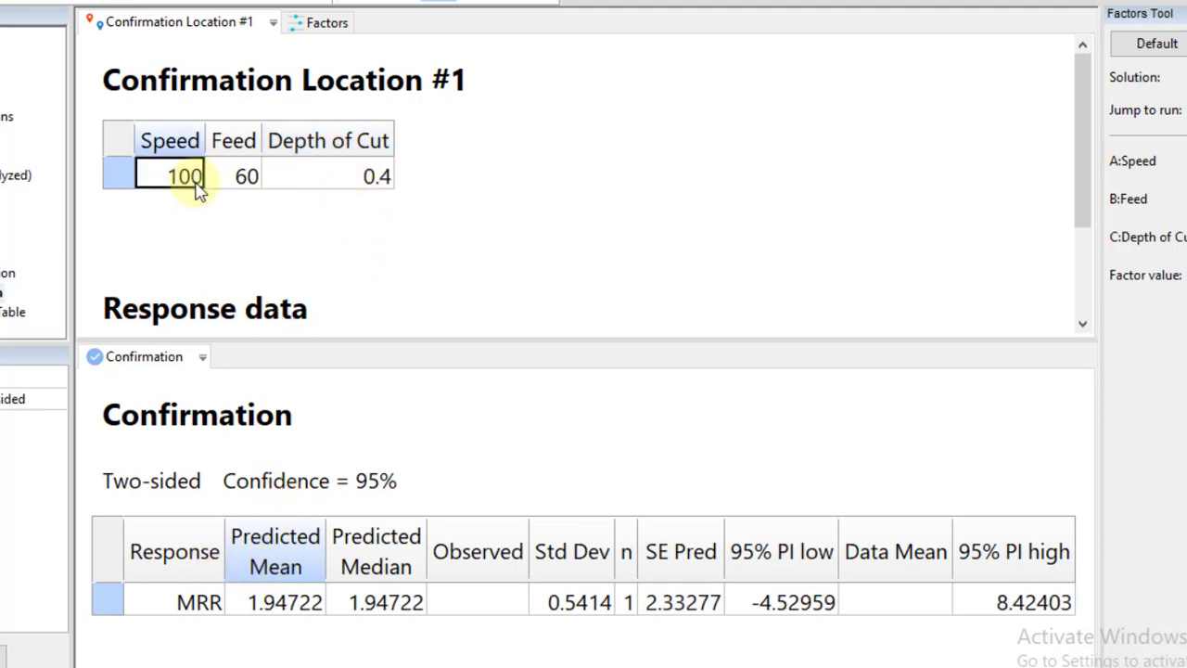
left_click(196, 186)
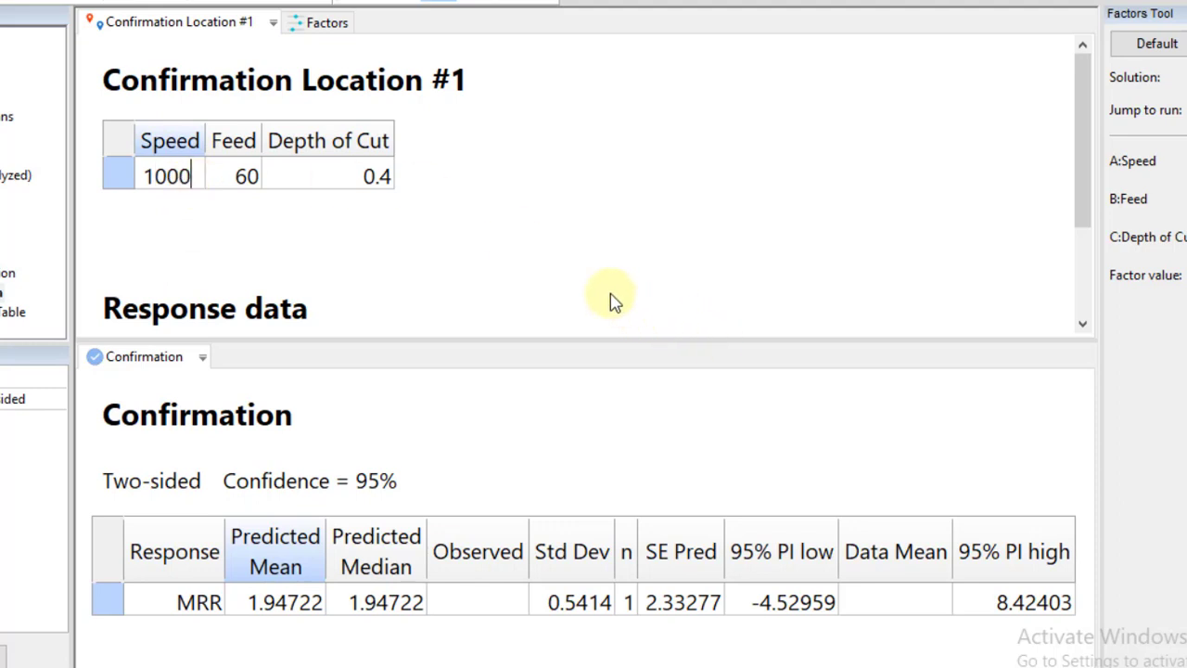
left_click(288, 612)
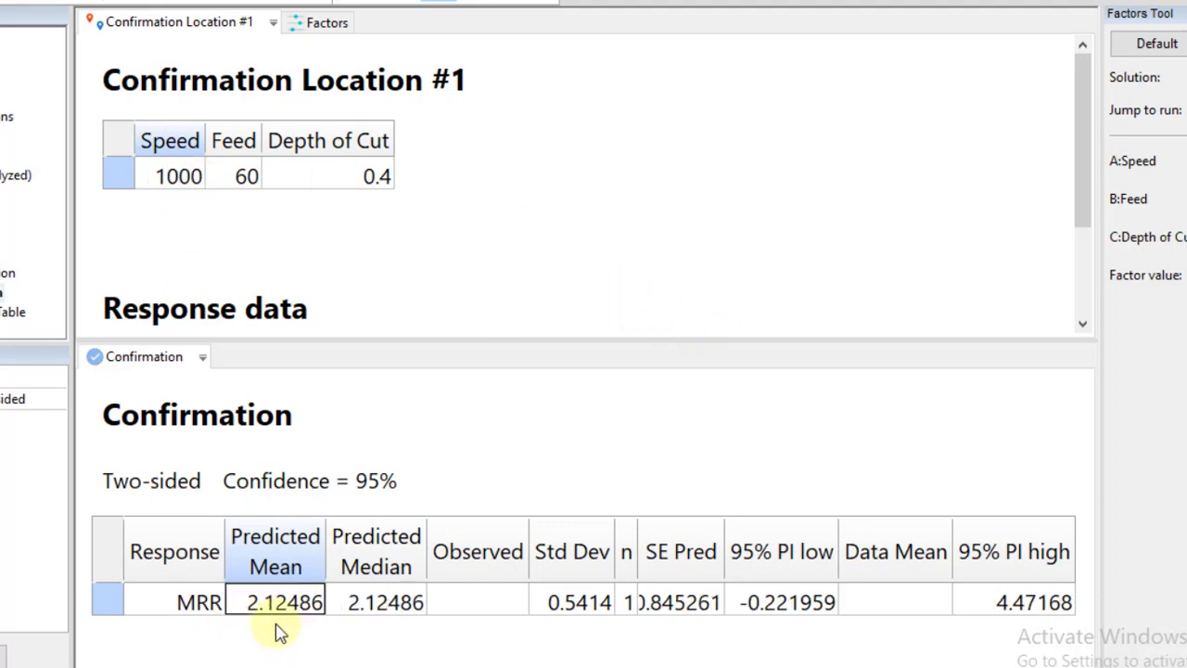